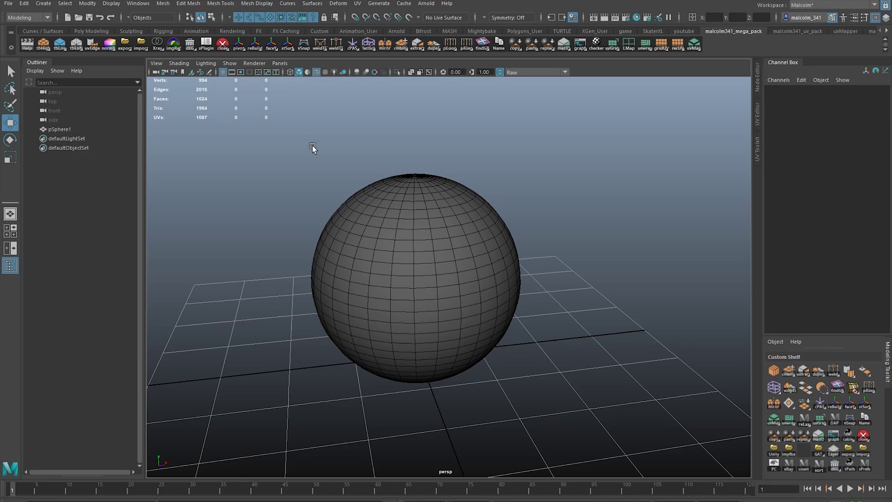
- Open the mirrorEr toolbox, reposition it over the viewport, and reload it with its default options
left_click(383, 46)
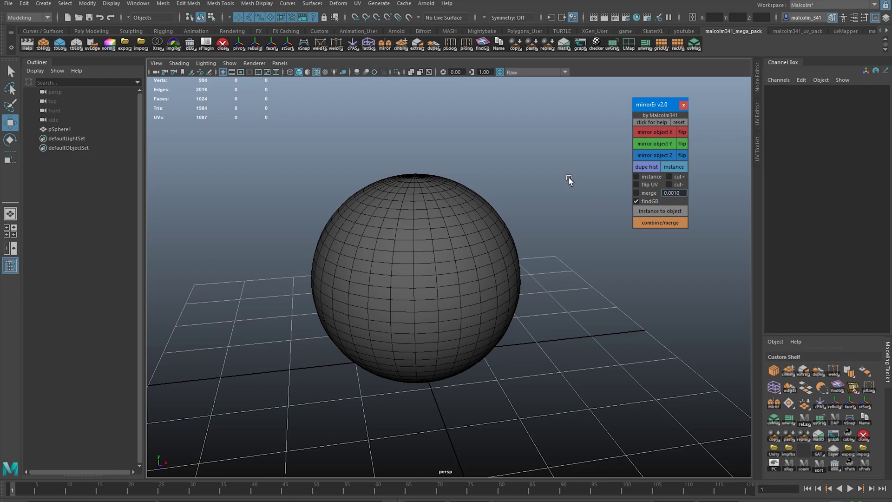
key("q")
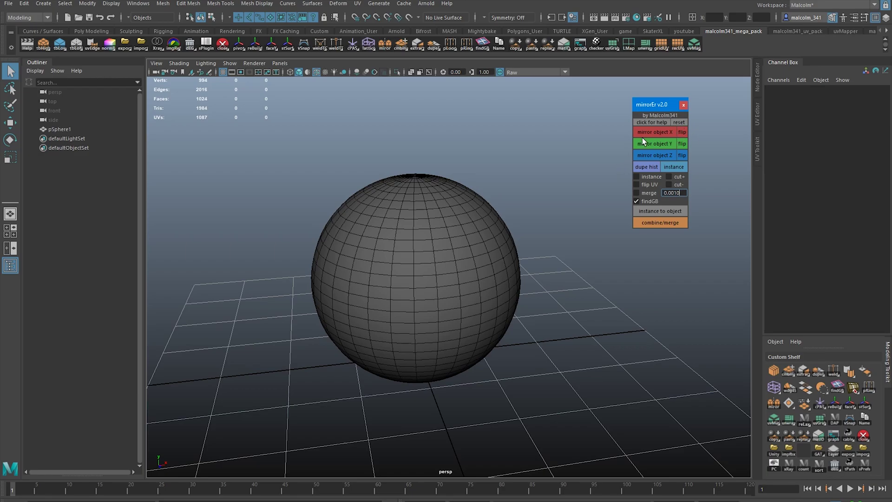
left_click_drag(655, 105, 643, 92)
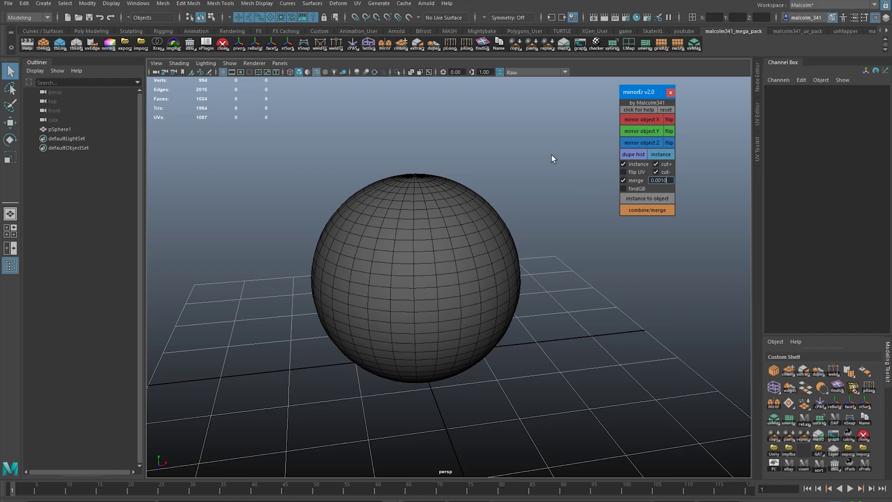
left_click(670, 93)
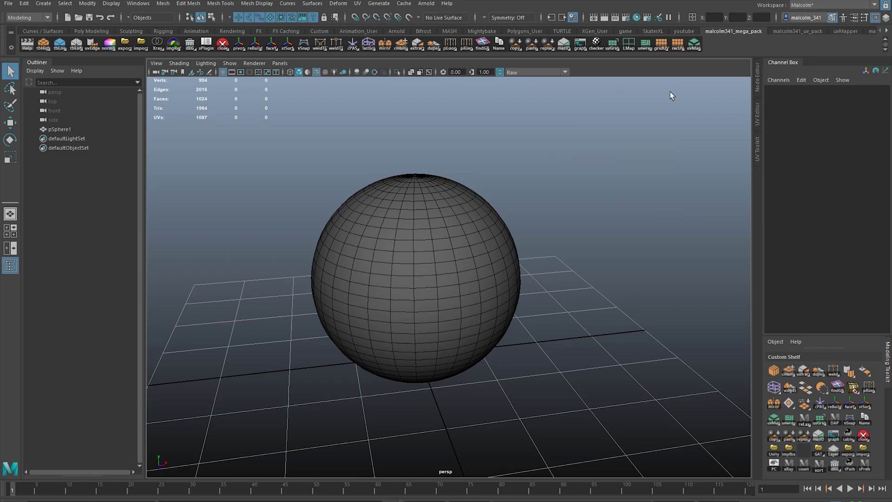
left_click(383, 45)
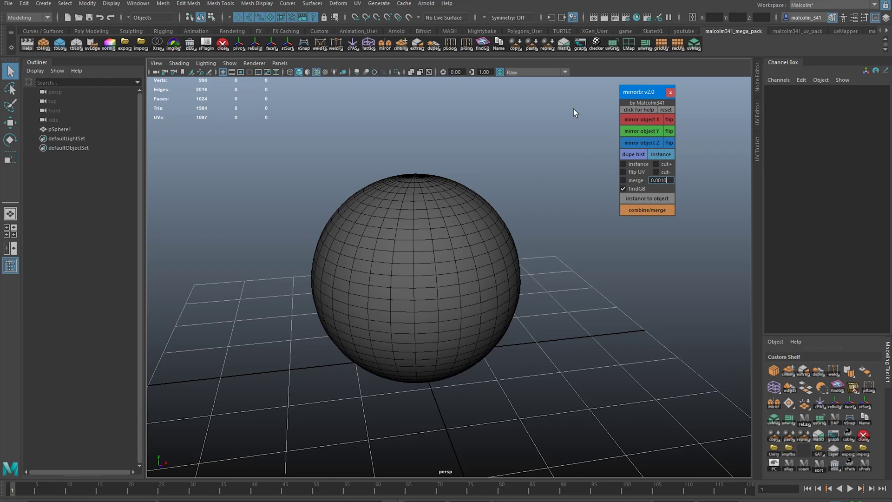
- Read the mirrorEr help on mirroring, flipping, duplicating with history, instancing and the checkbox options
left_click(631, 110)
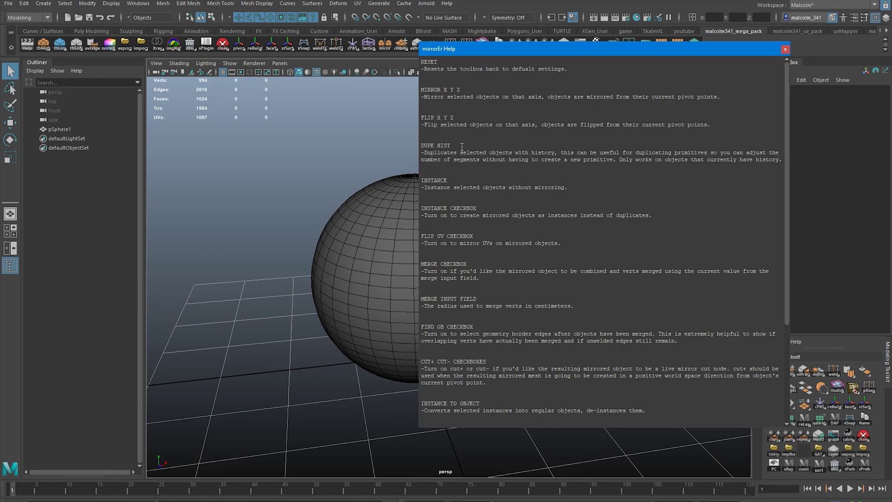
left_click_drag(420, 90, 455, 89)
left_click_drag(424, 117, 447, 118)
left_click_drag(423, 146, 451, 145)
left_click_drag(423, 180, 448, 181)
left_click_drag(425, 209, 476, 209)
left_click_drag(426, 236, 473, 237)
scroll(473, 259, "down", 6)
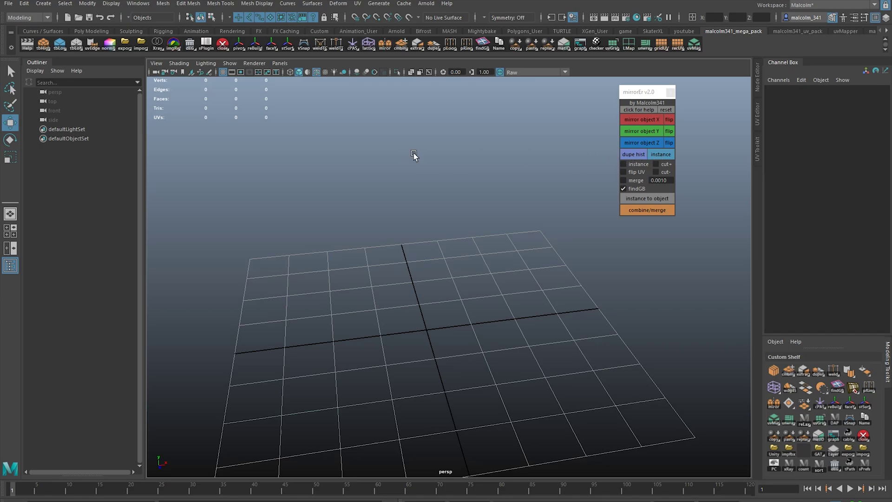
- Examine the settings of the standard mesh Mirror options and dismiss them without mirroring anything
left_click(163, 4)
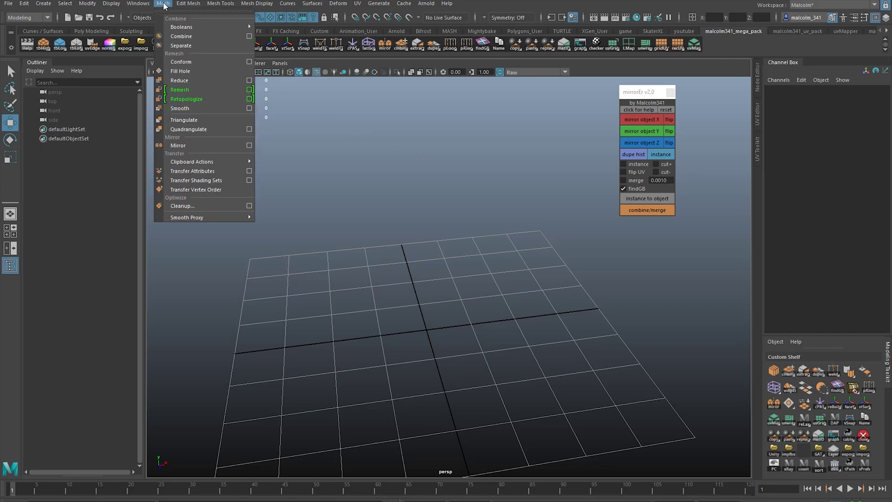
left_click(249, 145)
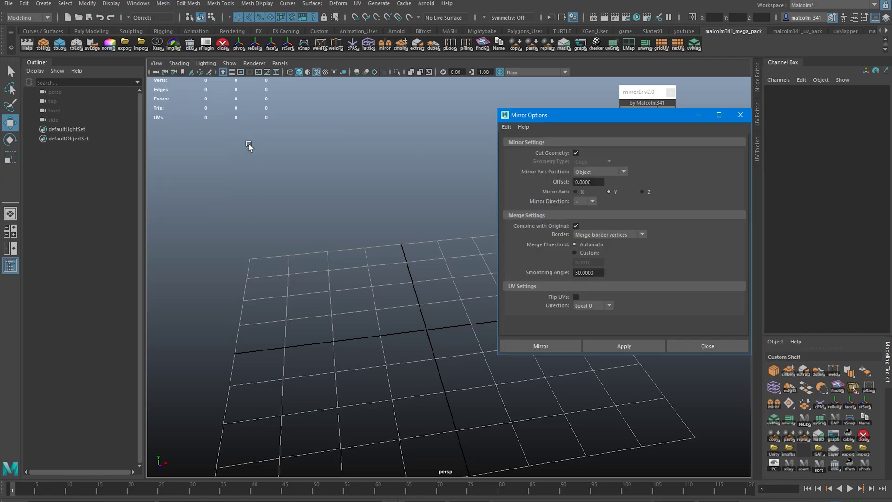
left_click_drag(604, 115, 391, 138)
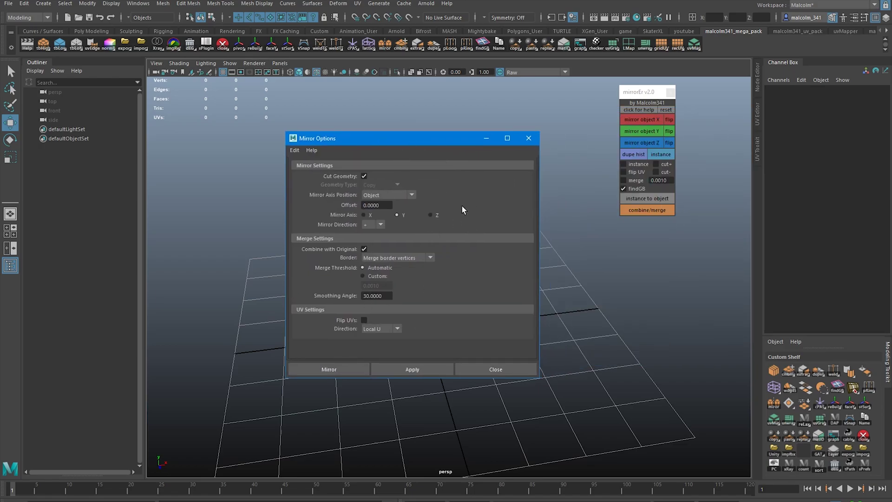
left_click_drag(402, 147, 392, 116)
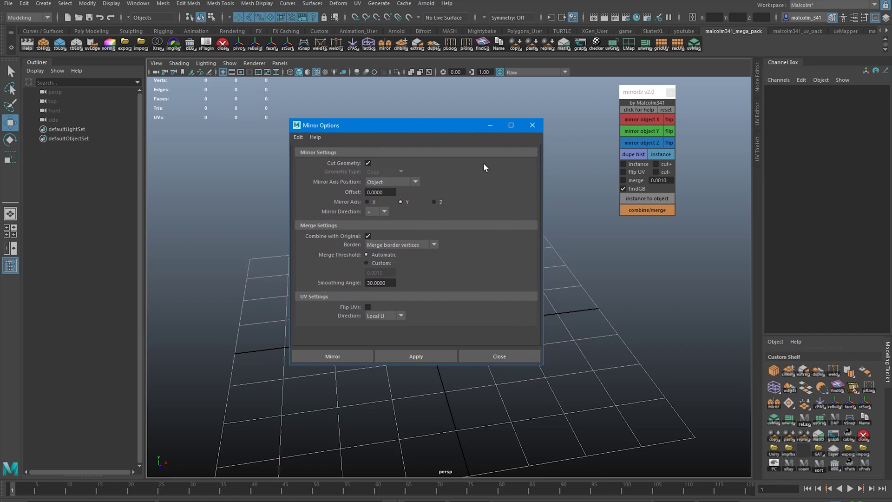
key("Escape")
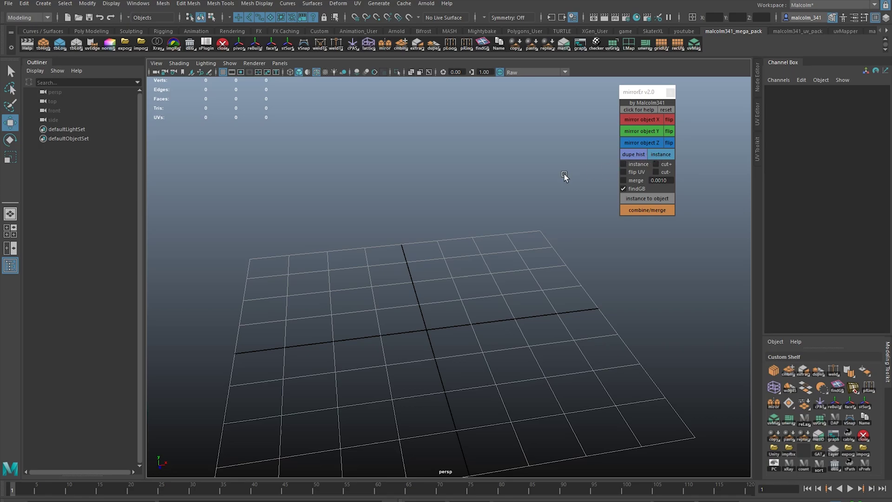
- Create a polygon cylinder, scale it uniformly to about 83.6, and raise it to about 116.7 on Y
key("f")
left_click(43, 4)
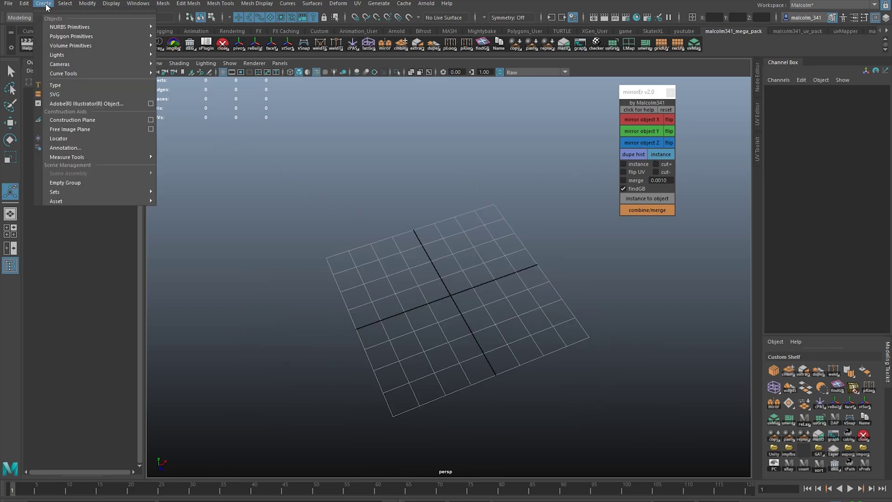
mouse_move(63, 36)
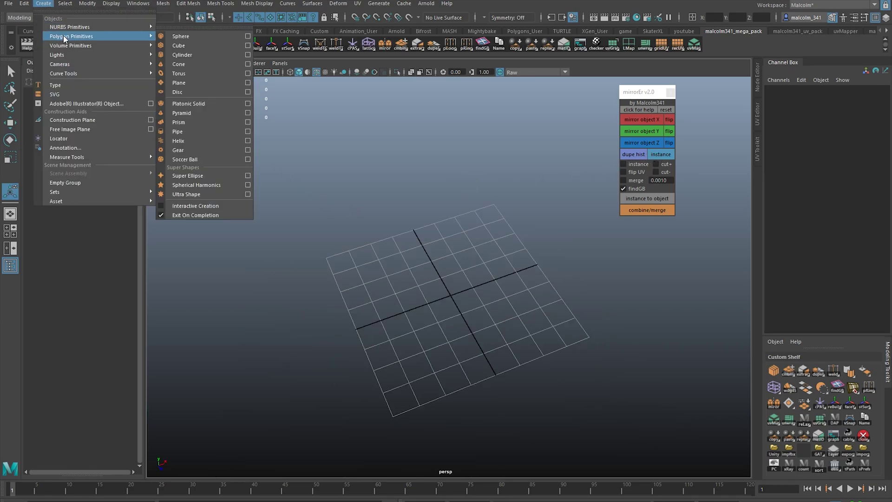
left_click(192, 55)
middle_click_drag(328, 201, 438, 215)
key("w")
left_click_drag(452, 264, 431, 186)
- Set the cylinder's subdivisions to 19 around the axis, 3 along the height and 2 on the caps
left_click(781, 194)
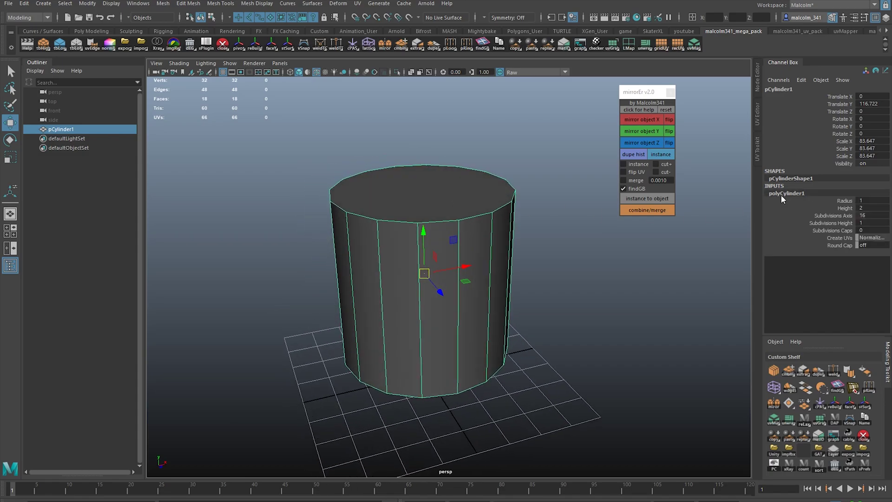
middle_click_drag(520, 272, 488, 275, "alt")
left_click_drag(487, 275, 497, 263, "alt")
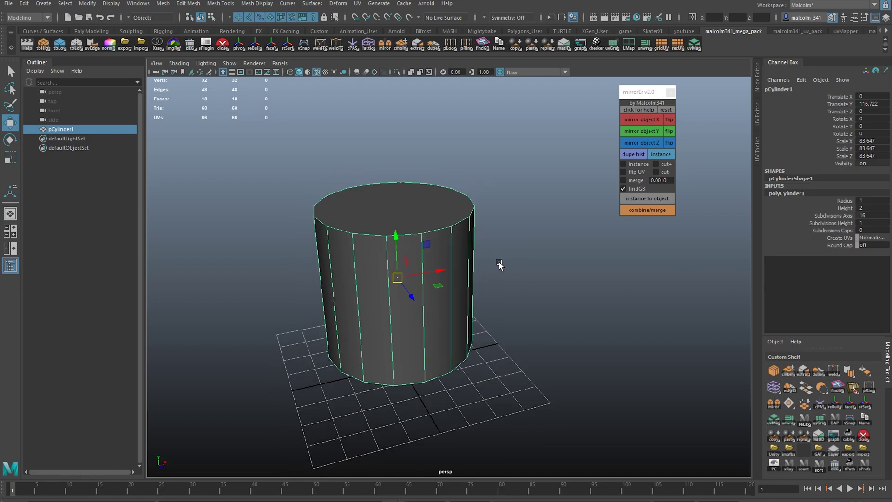
key("t")
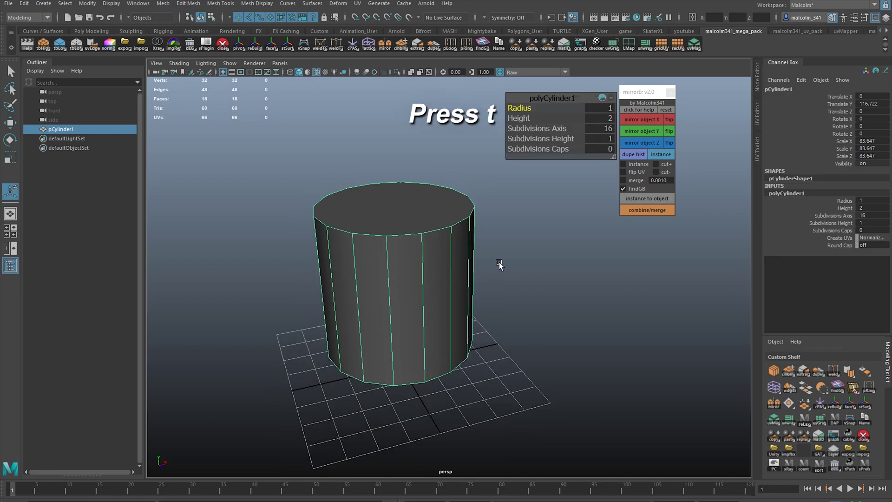
left_click_drag(454, 214, 443, 222, "alt")
left_click_drag(534, 128, 544, 149)
left_click_drag(429, 190, 391, 249, "alt")
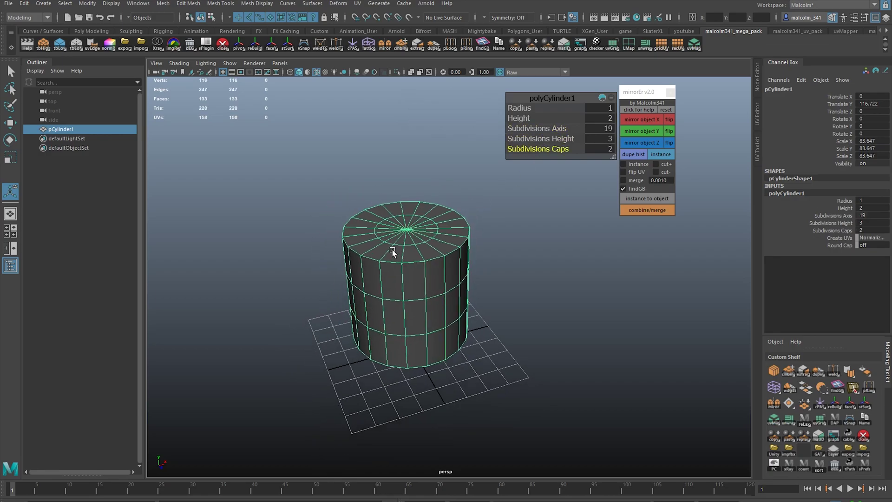
- Make a standard duplicate of the cylinder and move it to about -263 on X
scroll(408, 154, "down", 2)
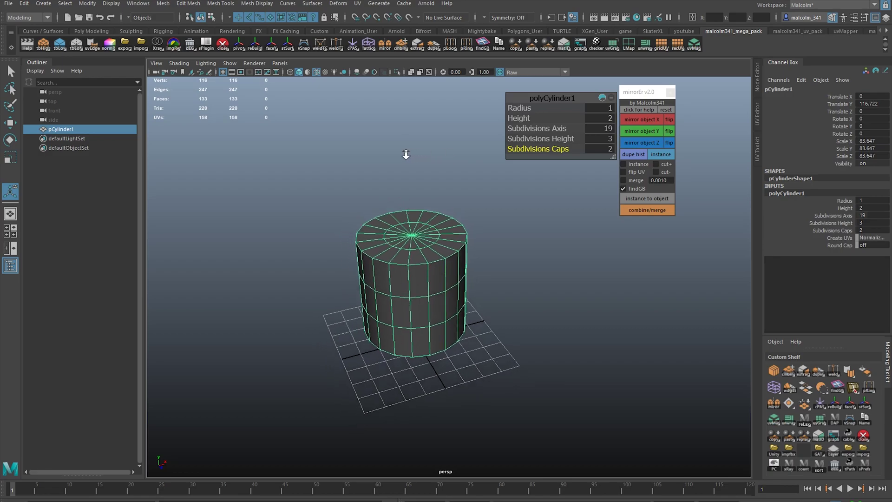
left_click(25, 5)
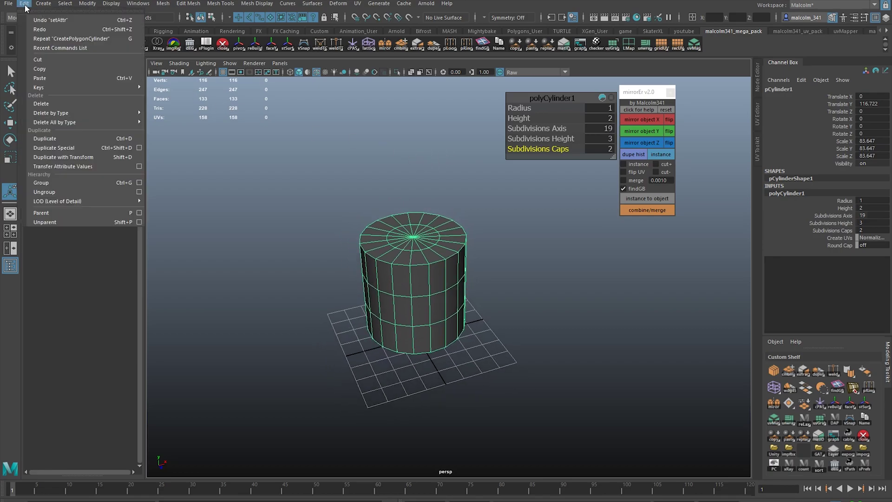
left_click(55, 138)
key("w")
left_click_drag(458, 274, 311, 287)
left_click_drag(311, 286, 381, 279, "alt")
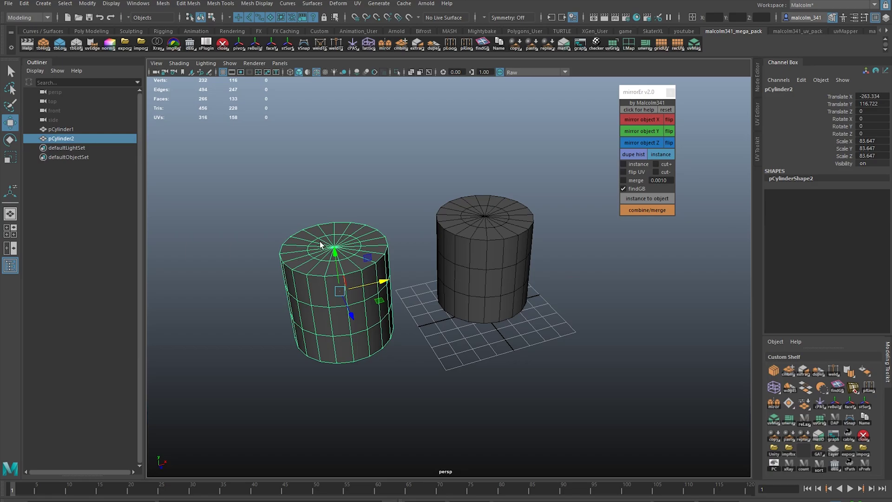
- Inspect the construction inputs of the original cylinder for comparison with its duplicate
middle_click_drag(390, 213, 363, 216, "alt")
left_click(431, 220)
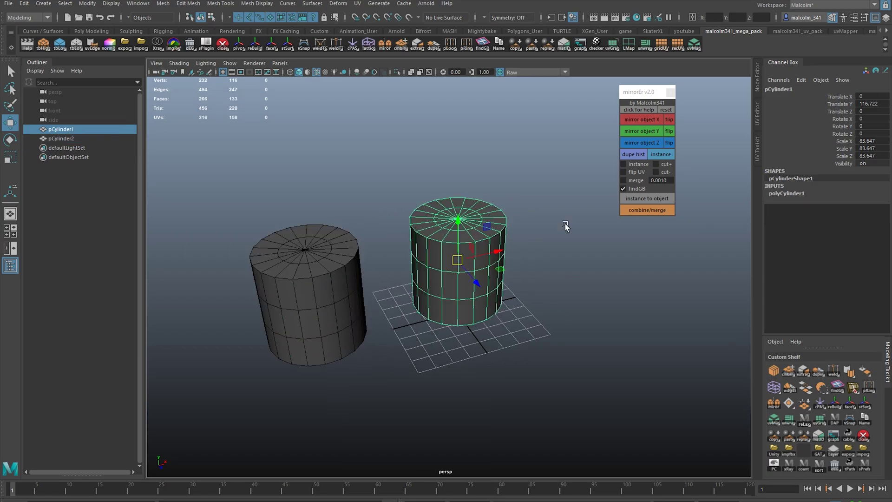
left_click(785, 193)
middle_click_drag(424, 234, 465, 222, "alt")
- Delete the standard duplicate of the cylinder
left_click(363, 242)
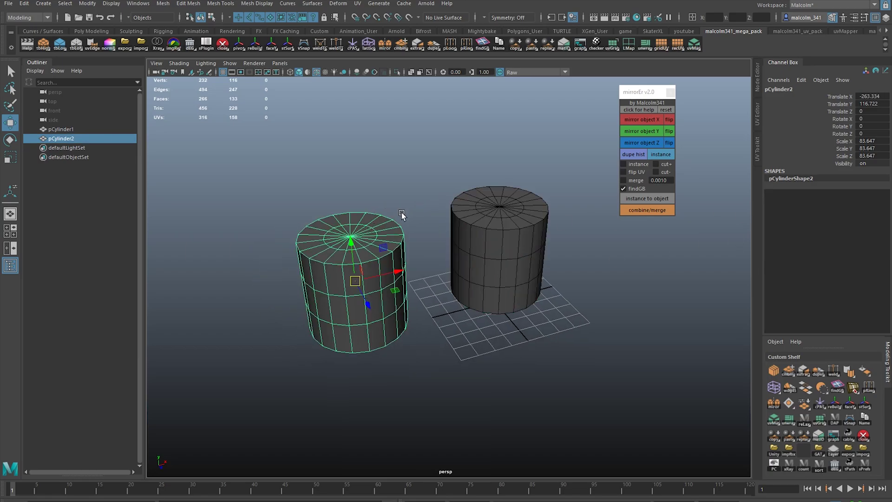
right_click_drag(378, 213, 372, 211, "alt")
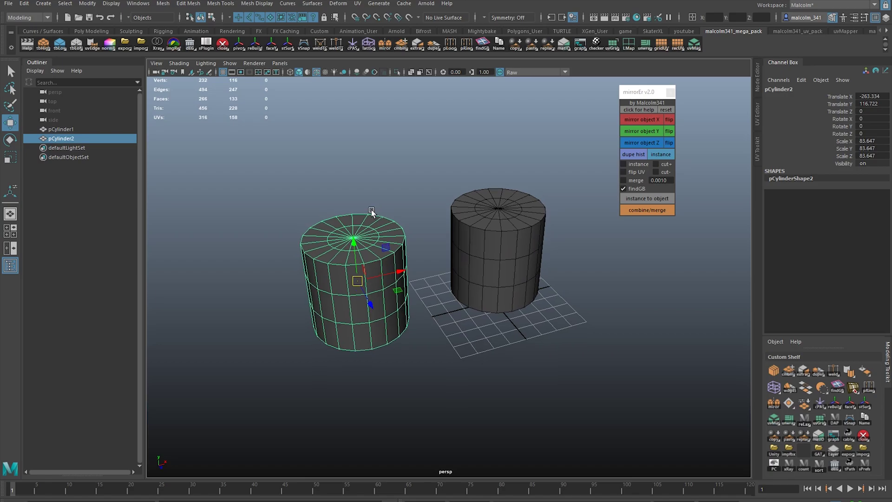
key("Delete")
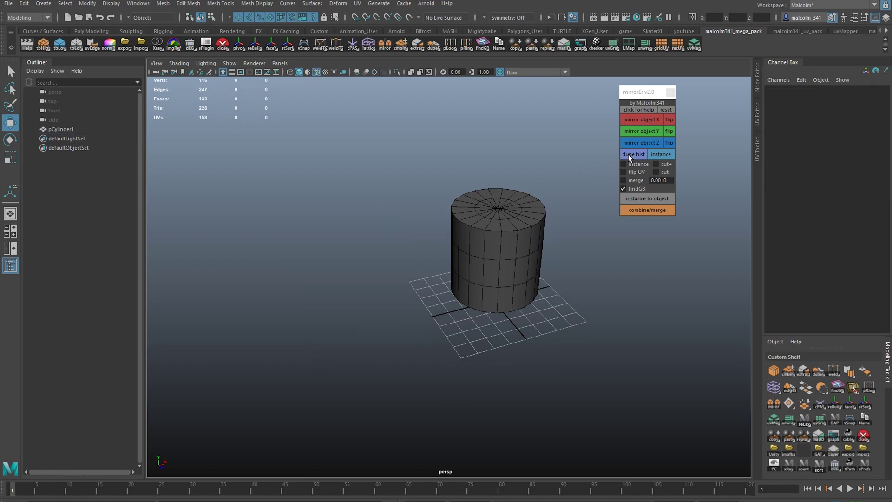
- Duplicate the original cylinder with its construction history using mirrorEr and move the copy to about -290 on X
left_click(495, 216)
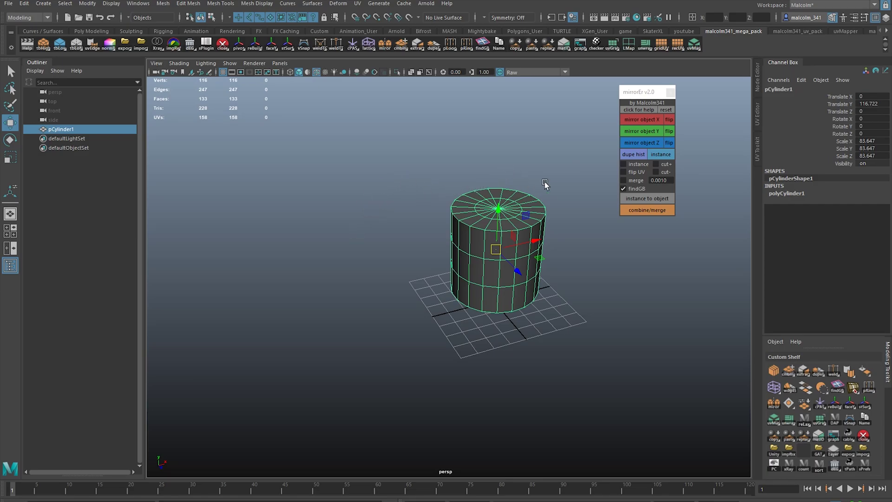
left_click(635, 153)
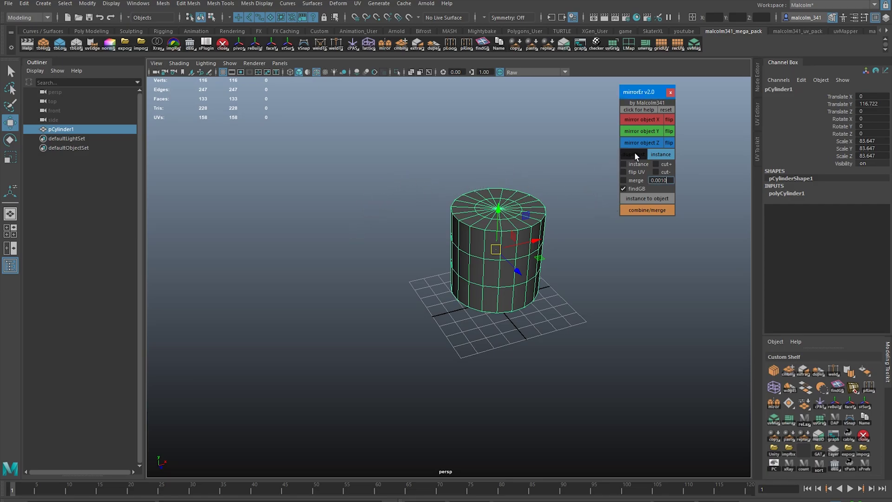
left_click_drag(534, 241, 402, 220)
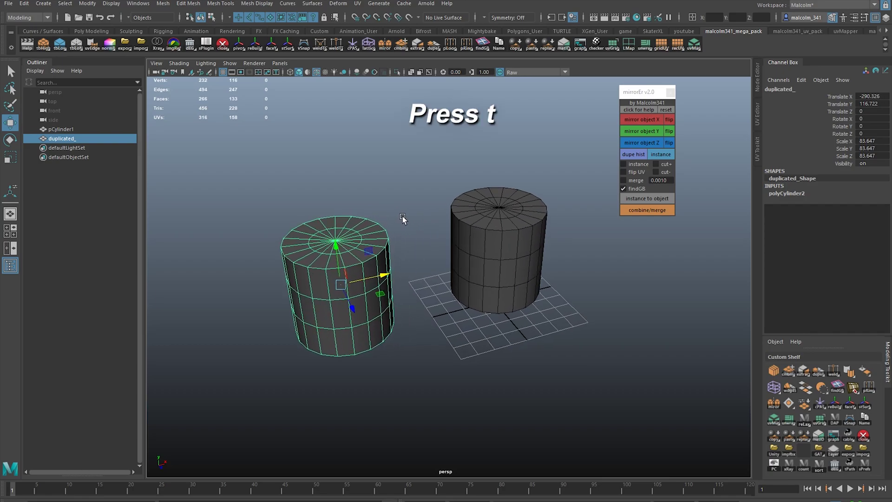
- Set the duplicated cylinder's subdivisions to 20 around the axis and 1 on the caps
left_click(779, 194)
left_click_drag(424, 215, 404, 218, "alt")
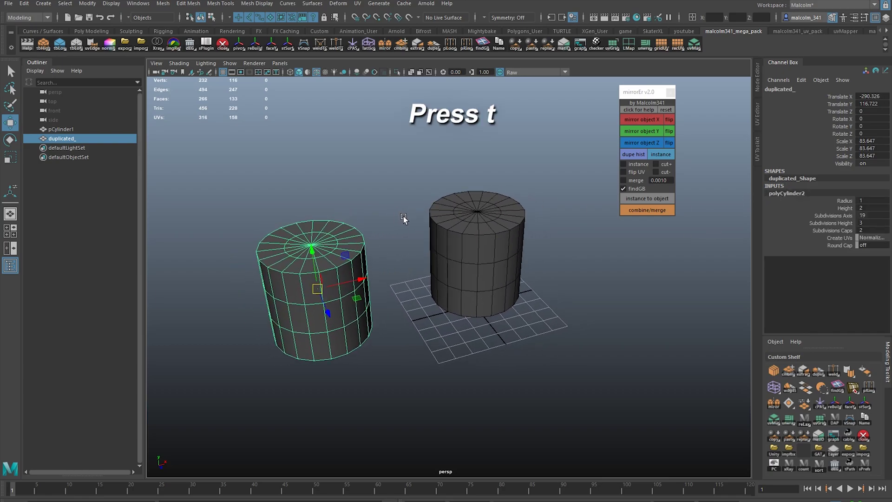
key("t")
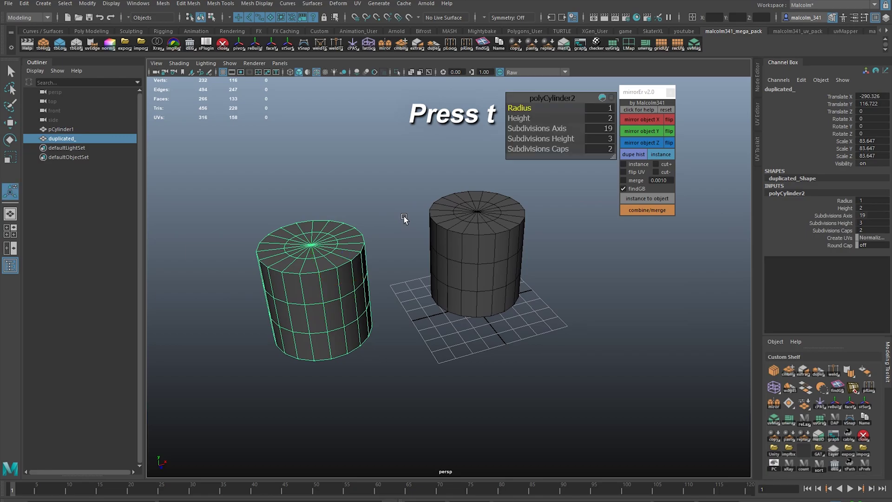
mouse_move(536, 128)
left_mouse_down()
mouse_move(544, 128)
mouse_move(543, 138)
mouse_move(527, 149)
mouse_move(526, 128)
left_mouse_up()
middle_click_drag(441, 189, 428, 229, "alt")
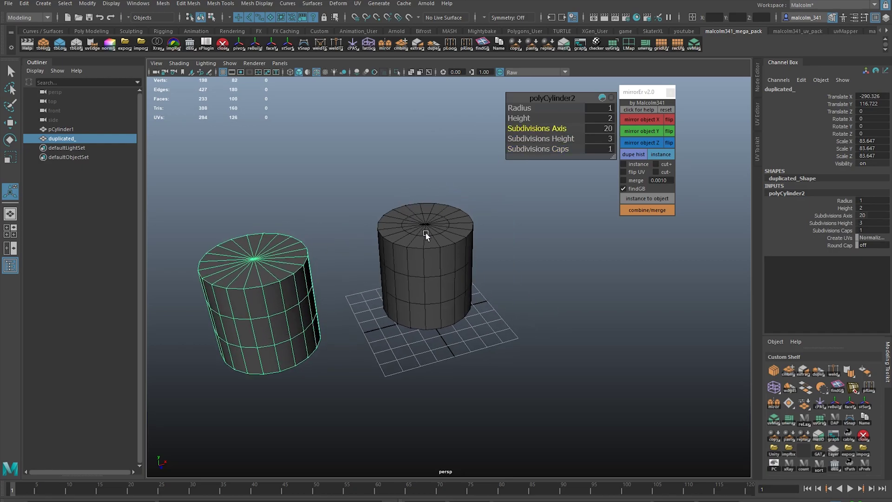
- Set the original cylinder's subdivisions to 17 around the axis, 1 along the height and 5 on the caps
left_click(426, 232)
left_click_drag(549, 125, 557, 149)
middle_click_drag(615, 156, 541, 187, "alt")
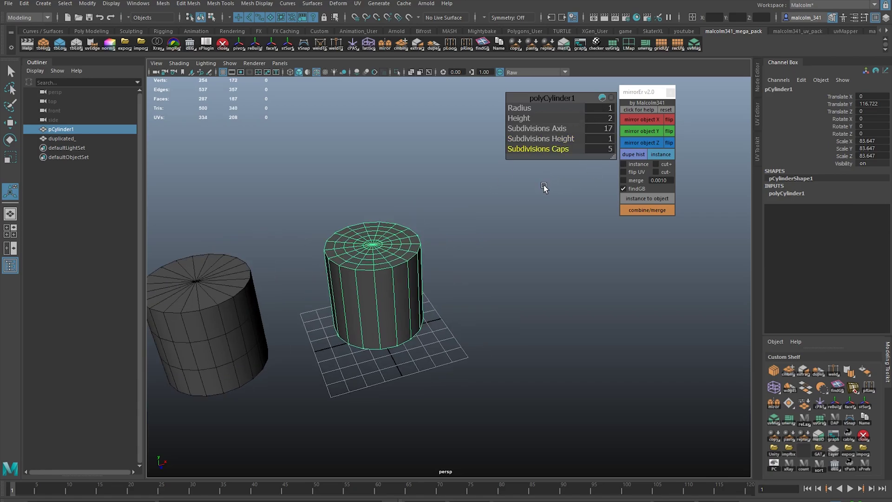
key("w")
middle_click_drag(469, 207, 504, 201, "alt")
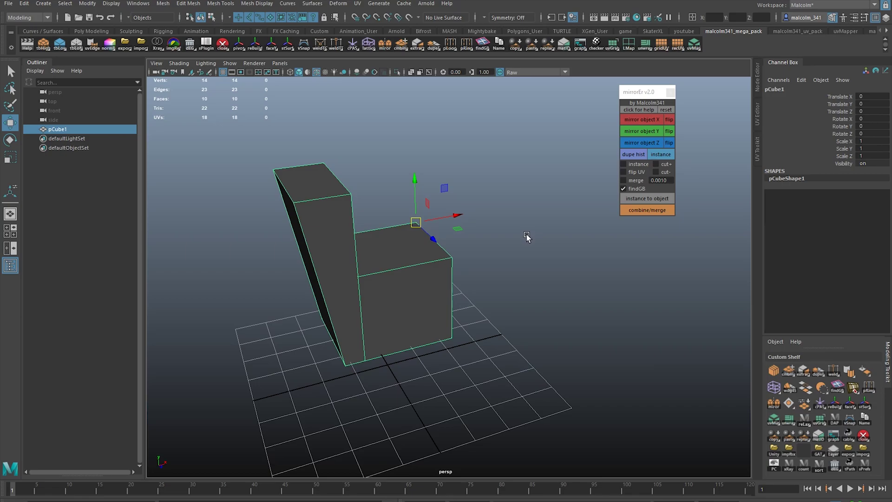
- Mirror the chair-shaped cube across X as an instance with mirrorEr's instance option turned on
left_click_drag(527, 236, 479, 214, "alt")
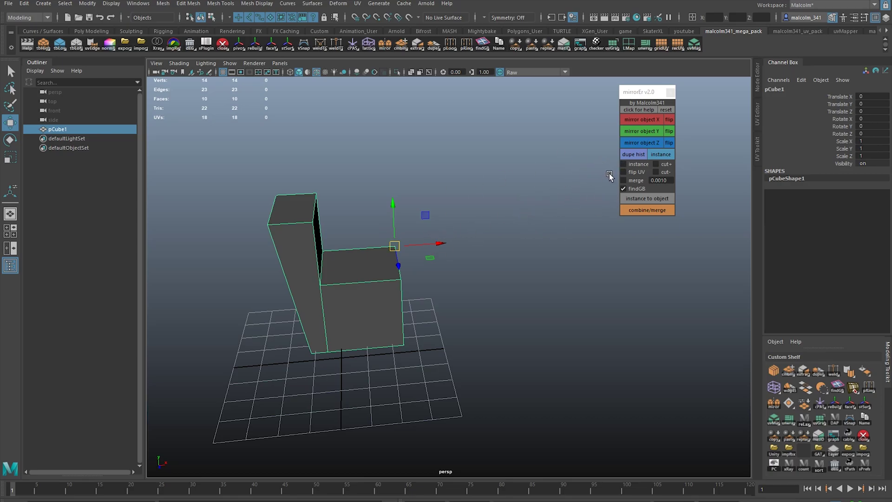
left_click(623, 163)
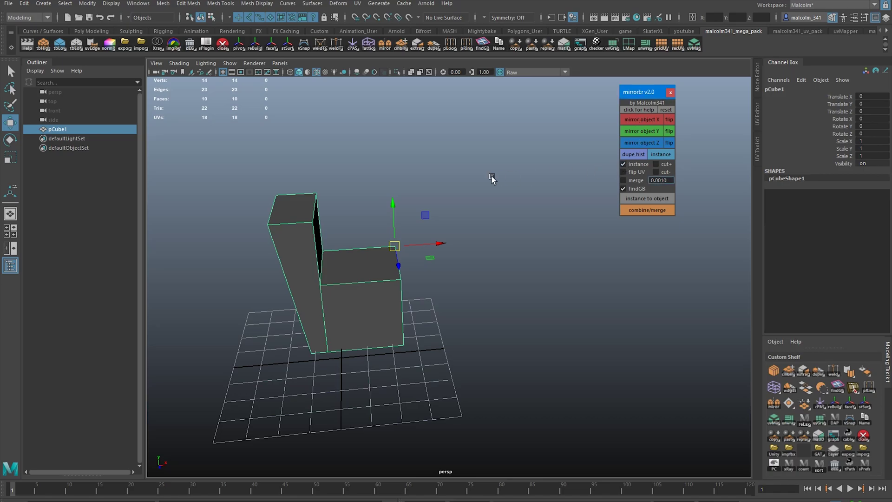
left_click_drag(491, 177, 516, 180, "alt")
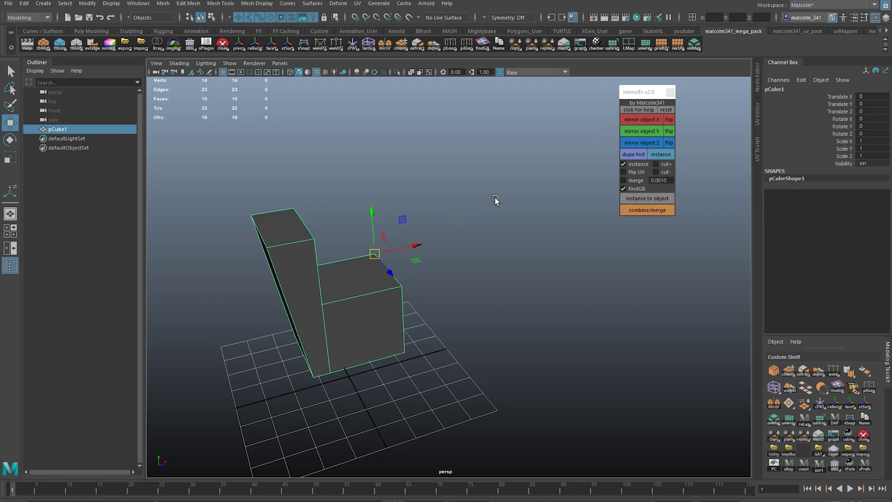
left_click(640, 119)
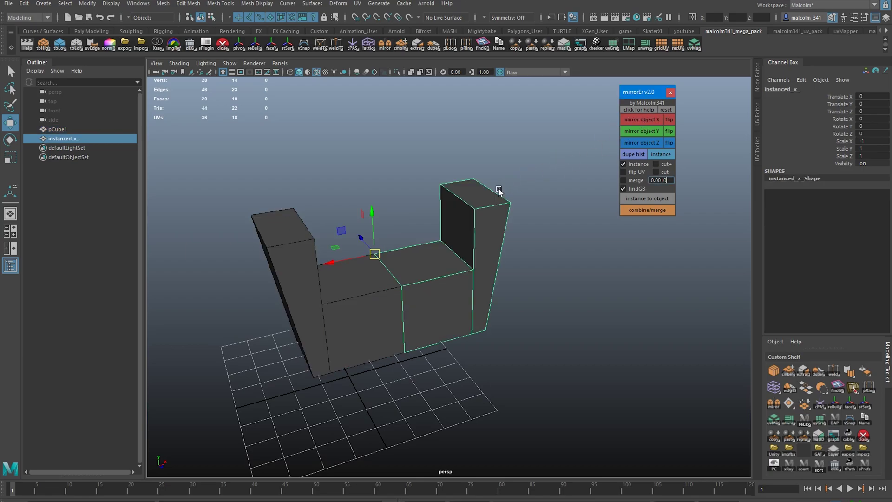
- Try moving the upper outer vertices of the mirrored instance and undo the edits
right_click_drag(499, 190, 483, 186)
left_click_drag(459, 172, 559, 247)
middle_click_drag(560, 247, 539, 207)
key("ctrl+z")
key("ctrl+z")
key("ctrl+z")
key("ctrl+z")
key("ctrl+z")
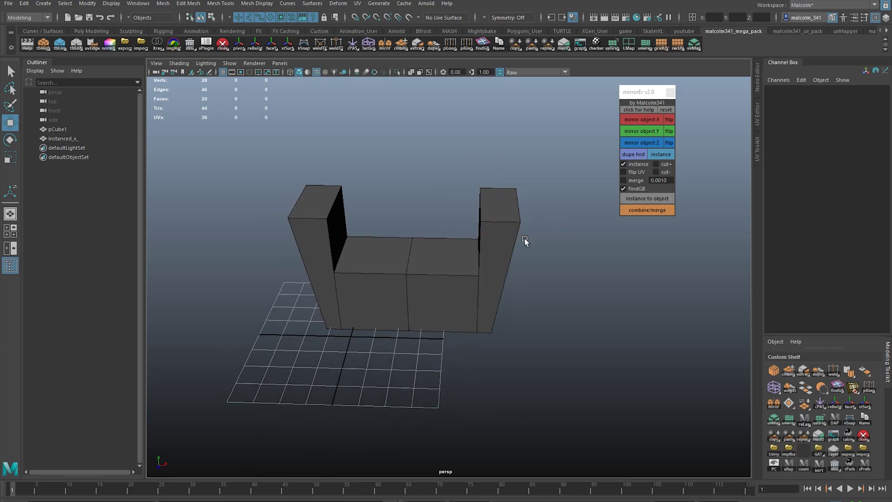
- Turn off the mirror instance option and duplicate the selected mirrored half directly as an instance
left_click(492, 245)
left_click_drag(492, 245, 442, 214, "alt")
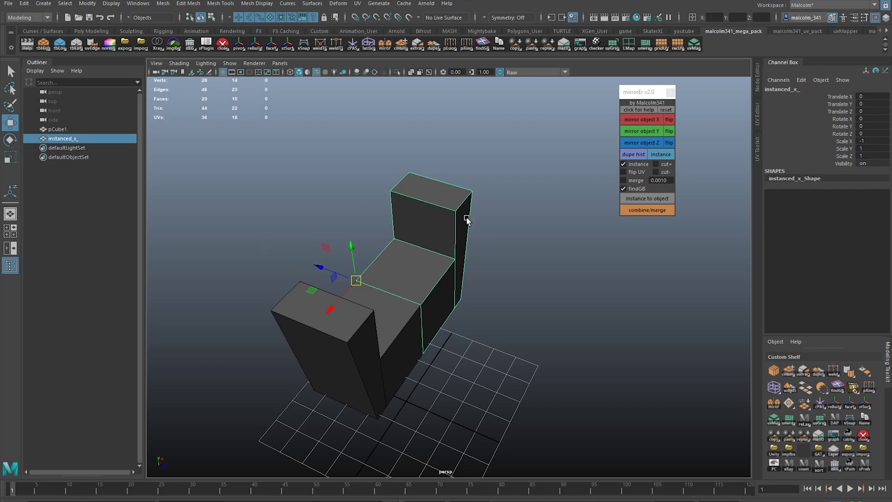
left_click_drag(409, 200, 470, 203, "alt")
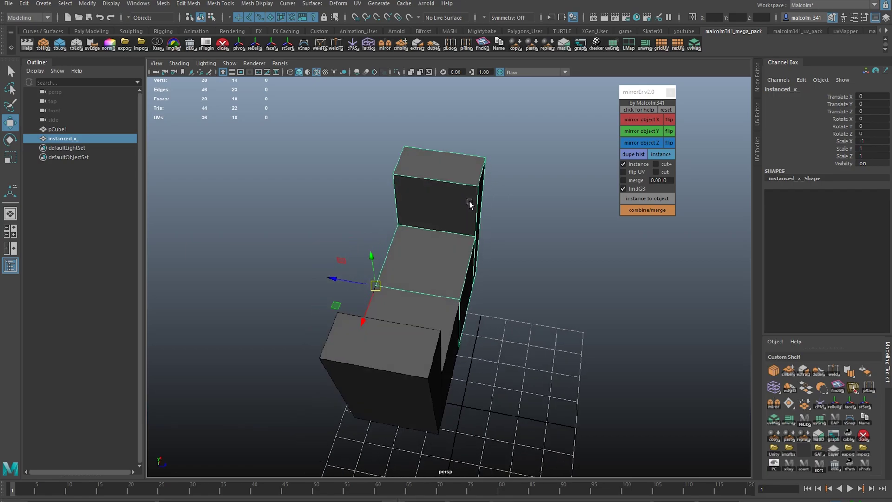
left_click(623, 165)
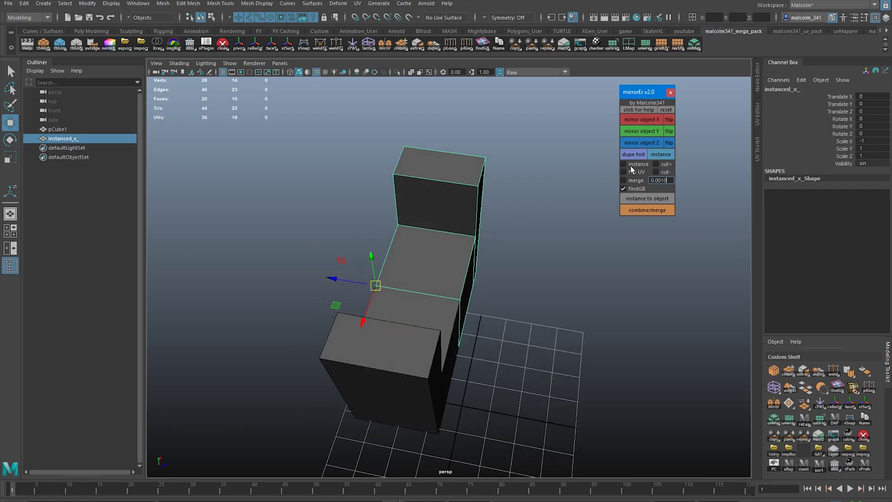
left_click(655, 154)
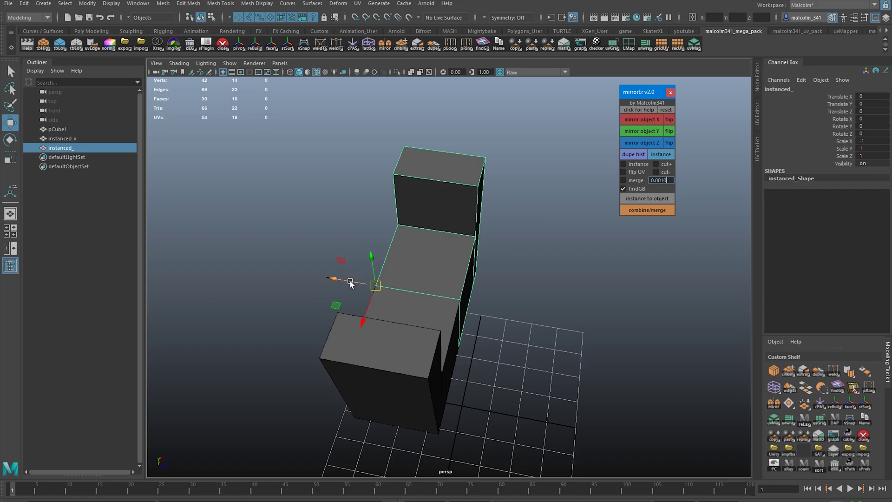
- Try a component edit on the new instance and undo back to the single original shape
key("F8")
mouse_move(312, 175)
middle_mouse_down()
mouse_move(319, 196)
mouse_move(317, 180)
middle_mouse_up()
left_click_drag(398, 225, 433, 215, "alt")
mouse_move(434, 215)
right_mouse_down("alt")
mouse_move(488, 213)
mouse_move(441, 209)
right_mouse_up("alt")
key("ctrl+z")
key("ctrl+z")
key("ctrl+z")
left_click_drag(441, 209, 487, 163, "alt")
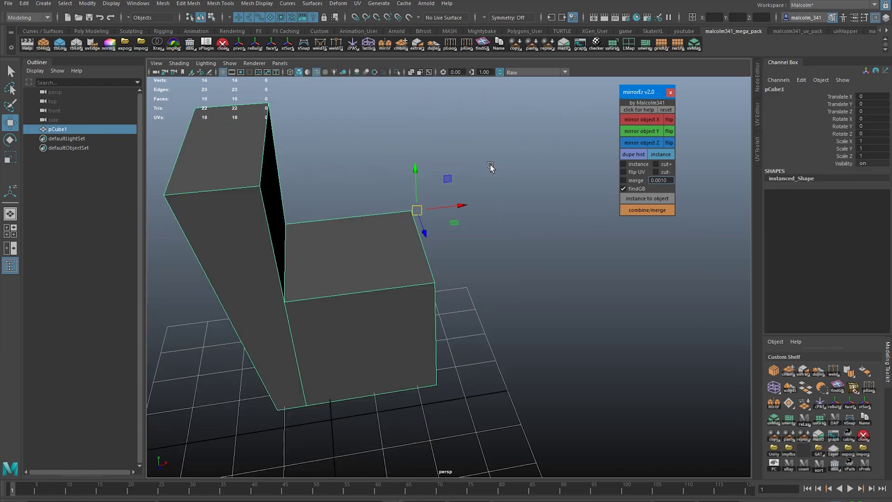
- Turn on mirrorEr's merge option and open its merge threshold for editing
middle_click_drag(496, 167, 517, 169, "alt")
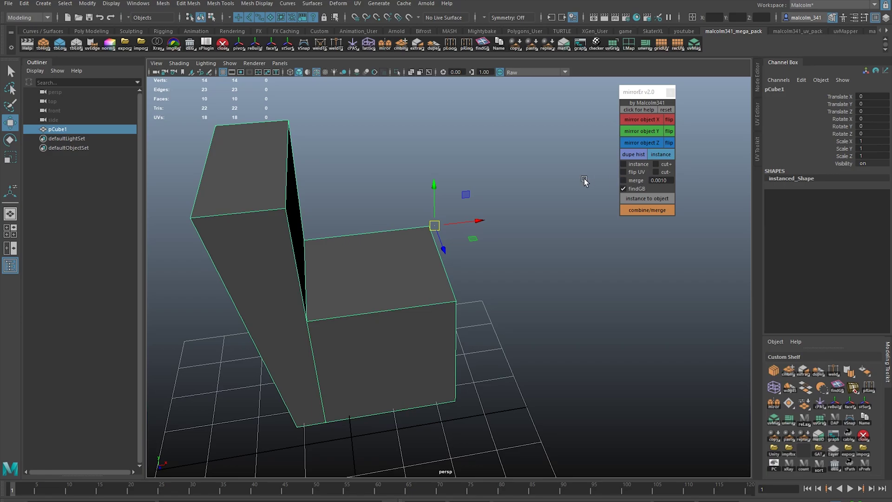
left_click(625, 181)
left_click(625, 181)
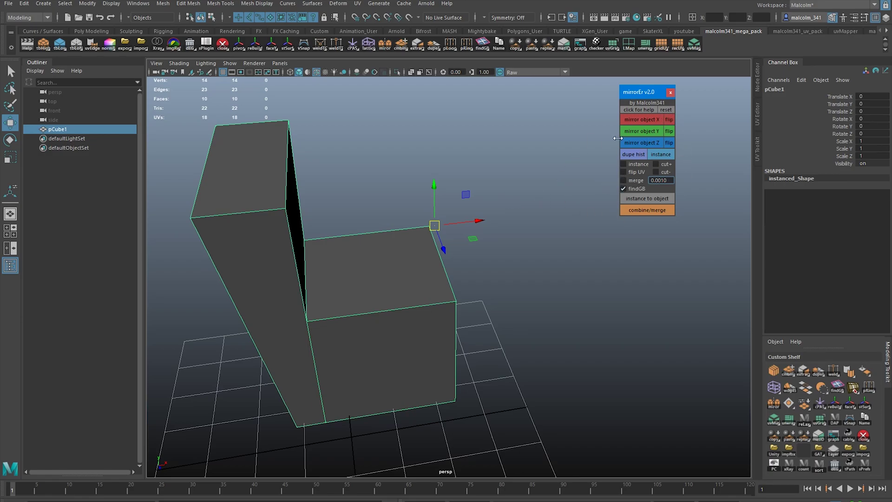
left_click(624, 180)
double_click(662, 181)
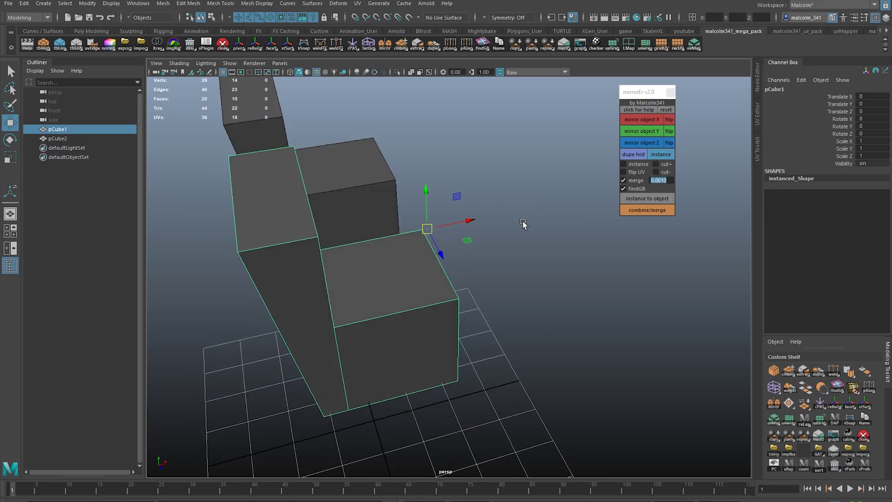
- Mirror the front shape across X with merge on at a threshold of 0.0010
scroll(523, 223, "up", 5)
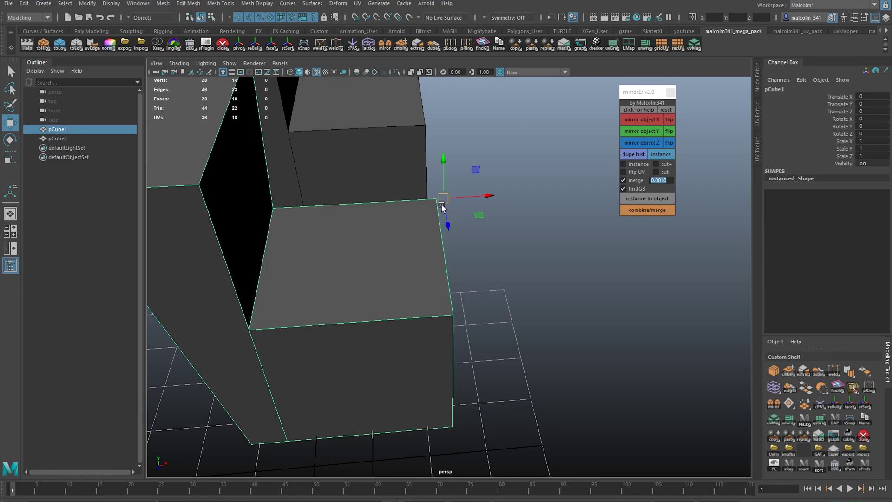
scroll(444, 211, "down", 3)
left_click_drag(450, 221, 418, 251, "alt")
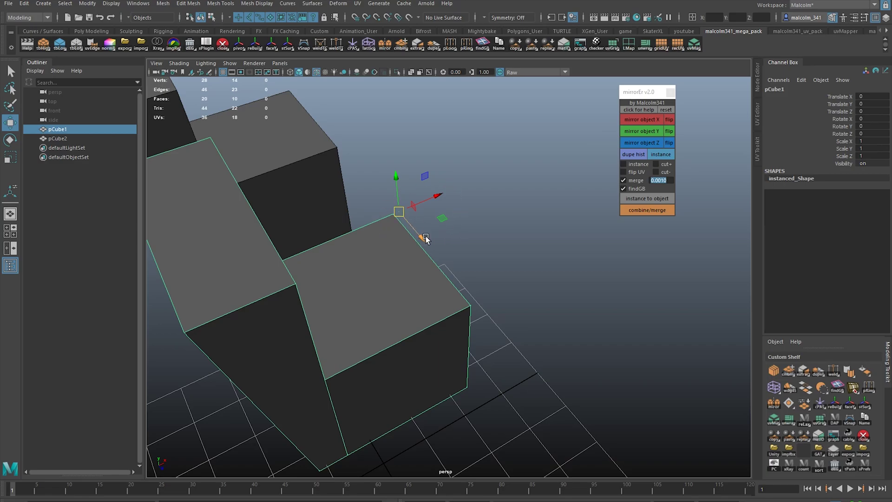
left_click_drag(468, 261, 634, 190, "alt")
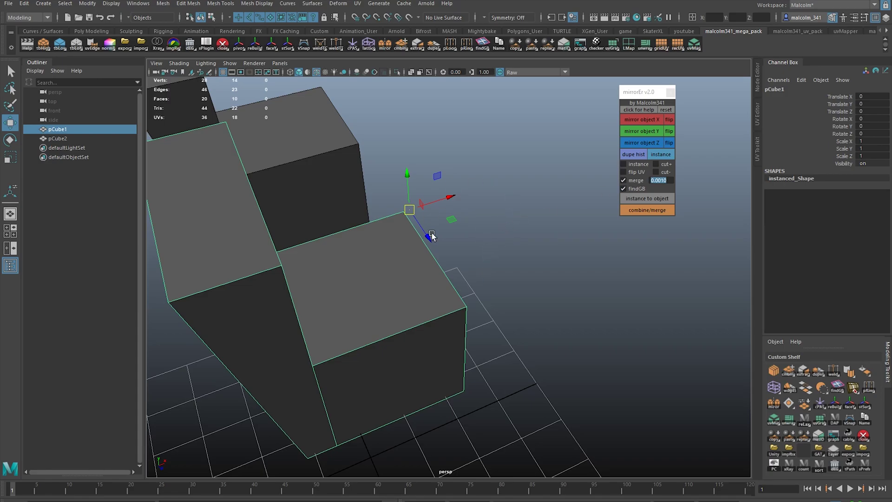
left_click_drag(485, 224, 426, 247, "alt")
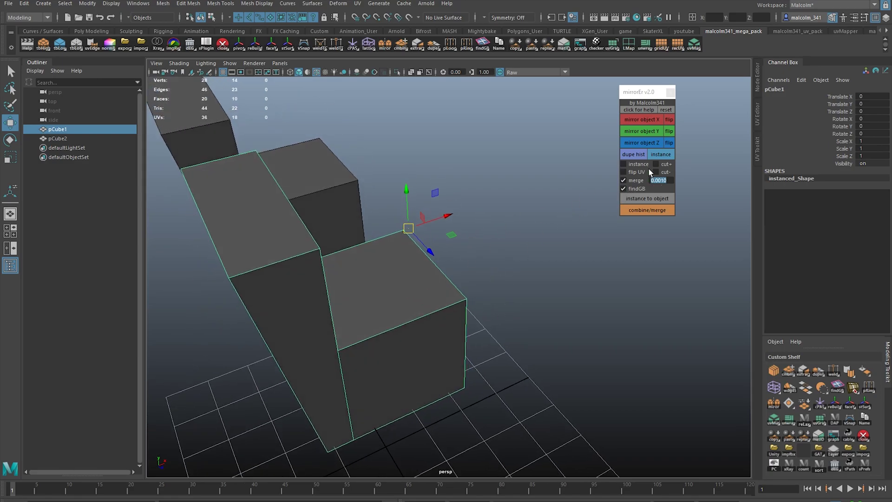
left_click(634, 119)
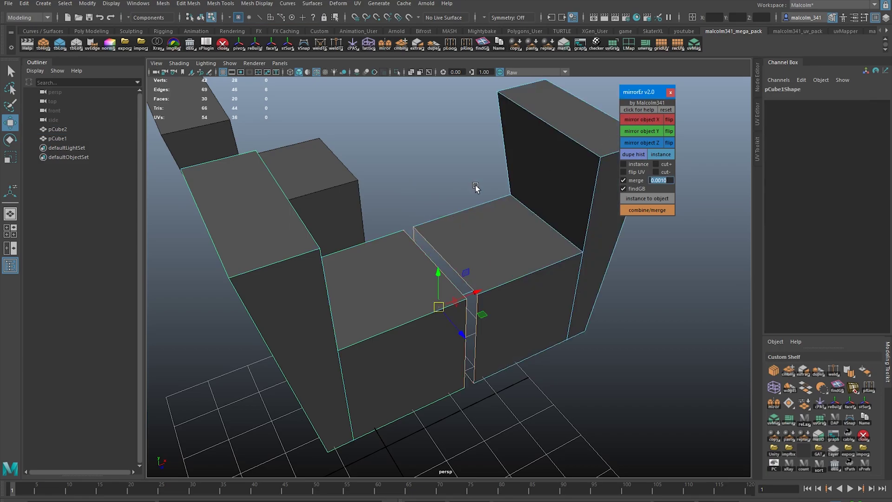
- Inspect the seam between the two mirrored halves from several angles and undo the X mirror
left_click_drag(476, 189, 434, 240, "alt")
left_click_drag(452, 195, 446, 249, "alt")
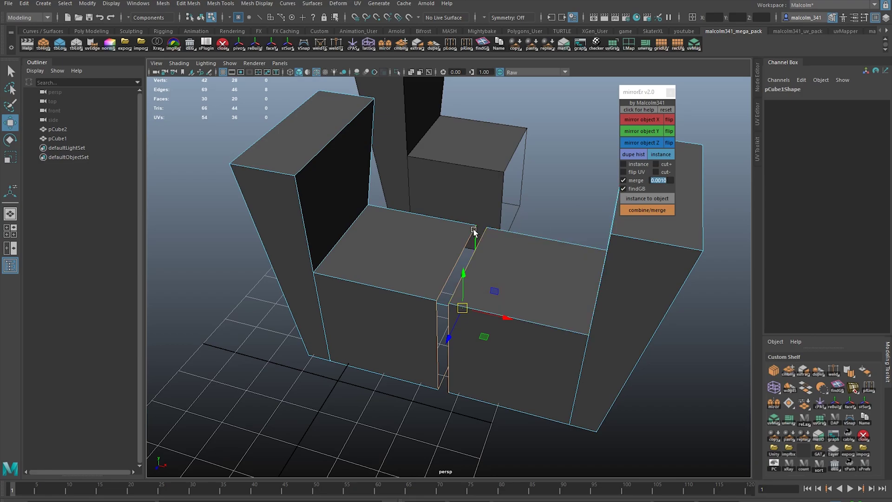
left_click_drag(455, 308, 485, 324, "alt")
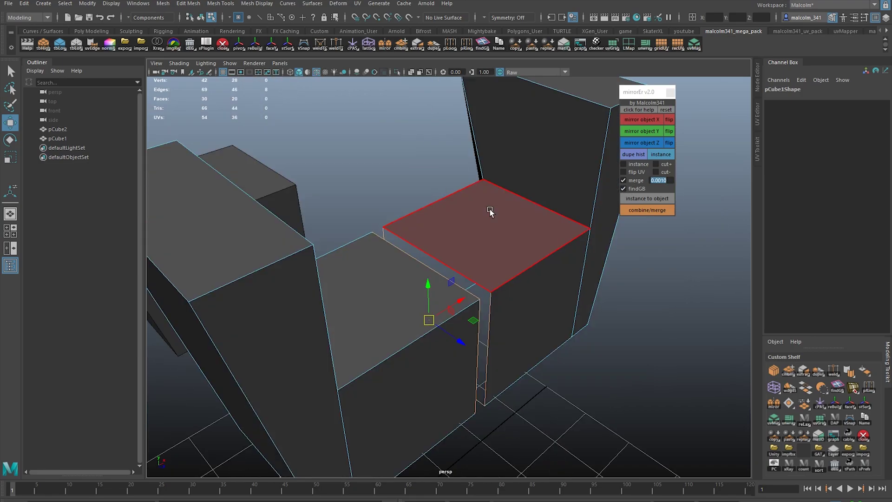
left_click_drag(489, 205, 456, 235, "alt")
left_click_drag(418, 295, 490, 189, "alt")
key("ctrl+z")
- Set the merge threshold to 15, mirror the front shape across X, and inspect the seam
double_click(668, 181)
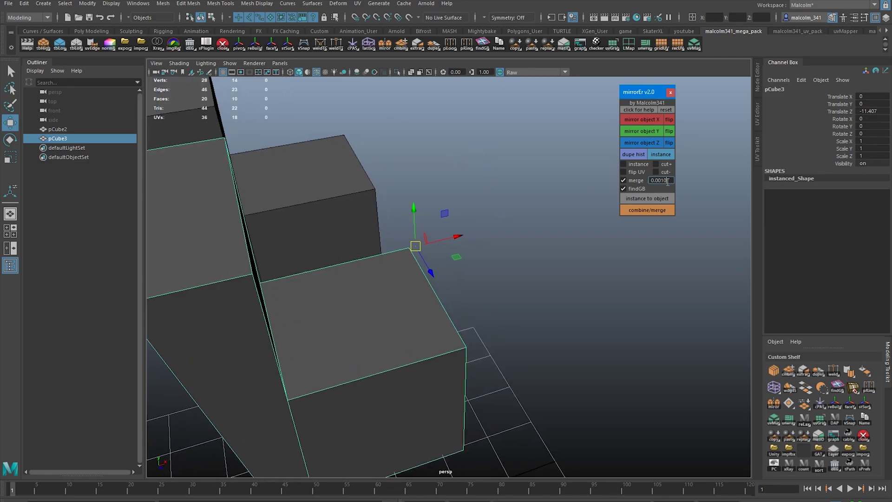
type("15")
key("Return")
left_click_drag(398, 269, 455, 197, "alt")
left_click_drag(384, 243, 398, 207, "alt")
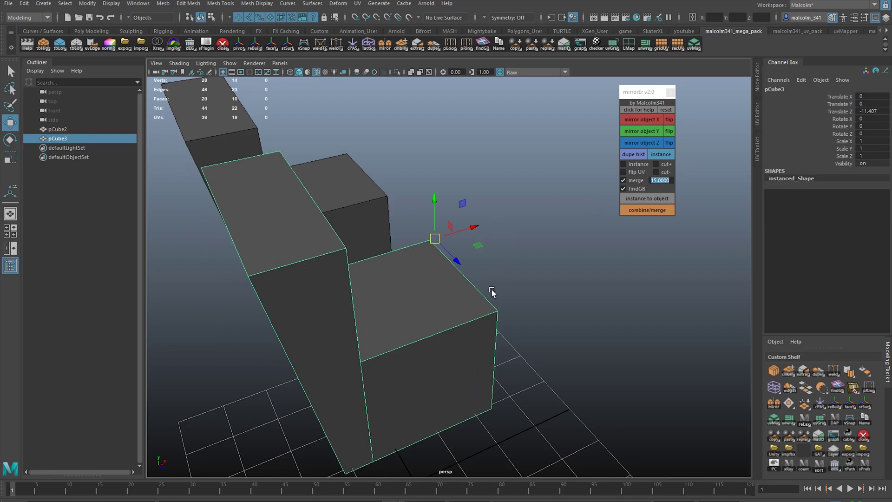
left_click_drag(461, 290, 422, 282, "alt")
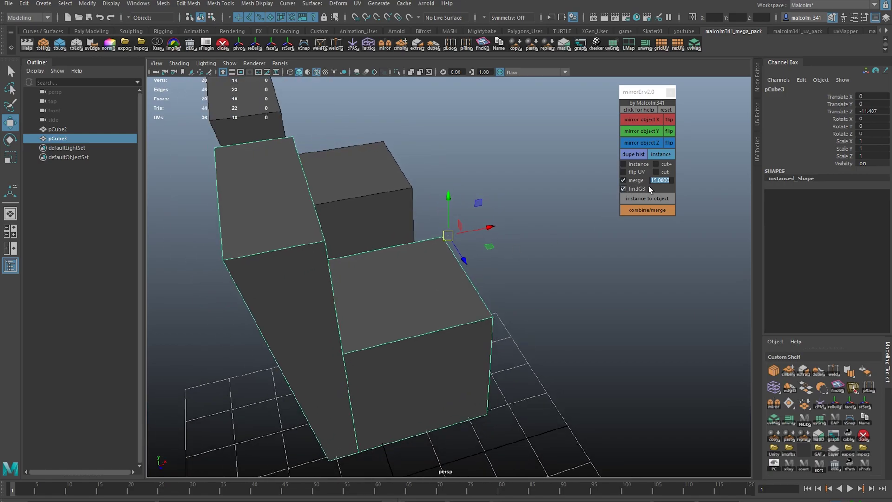
left_click(642, 119)
left_click_drag(514, 331, 472, 310, "alt")
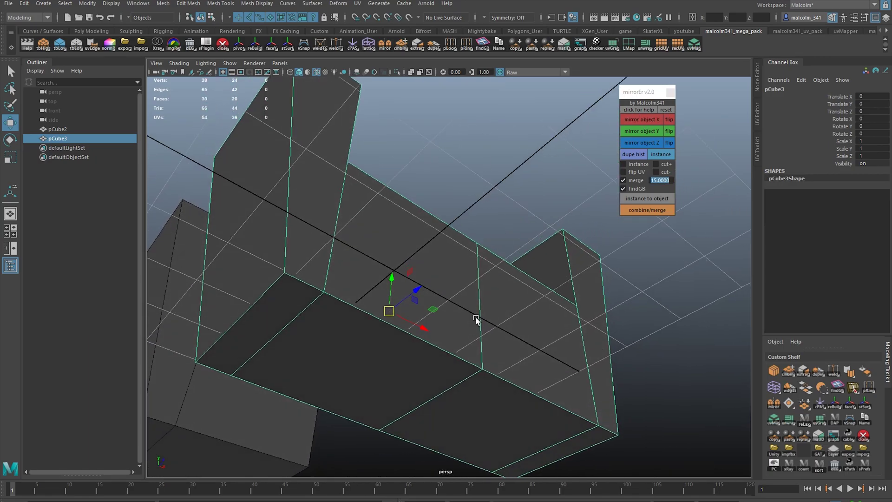
left_click_drag(502, 264, 492, 319, "alt")
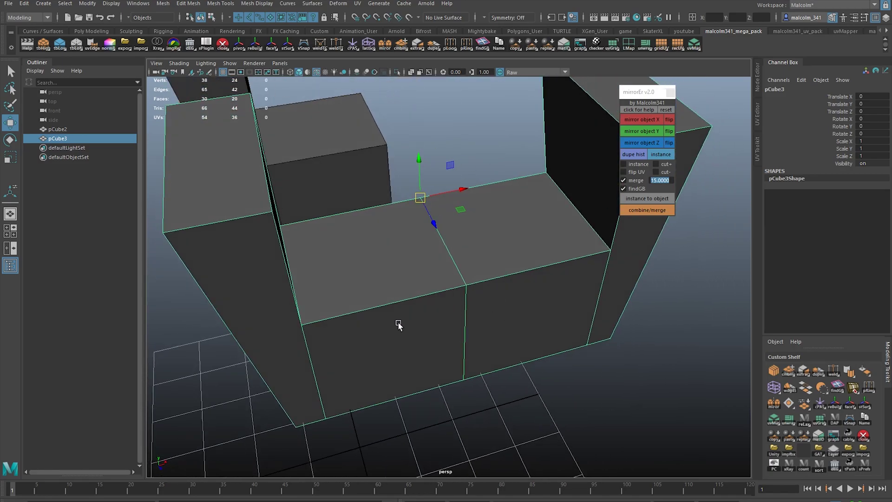
mouse_move(463, 264)
left_mouse_down("alt")
mouse_move(559, 273)
mouse_move(456, 261)
left_mouse_up("alt")
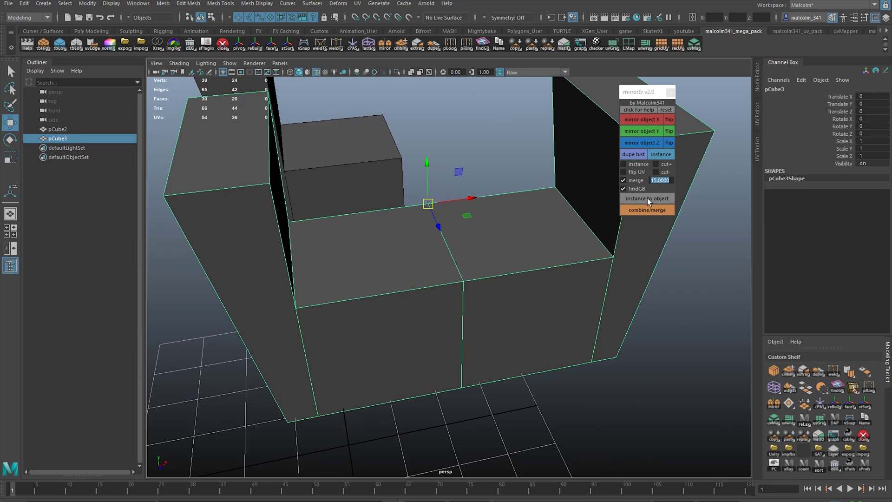
- Reset the mirrorEr settings to their defaults and turn the merge option back on
left_click(665, 110)
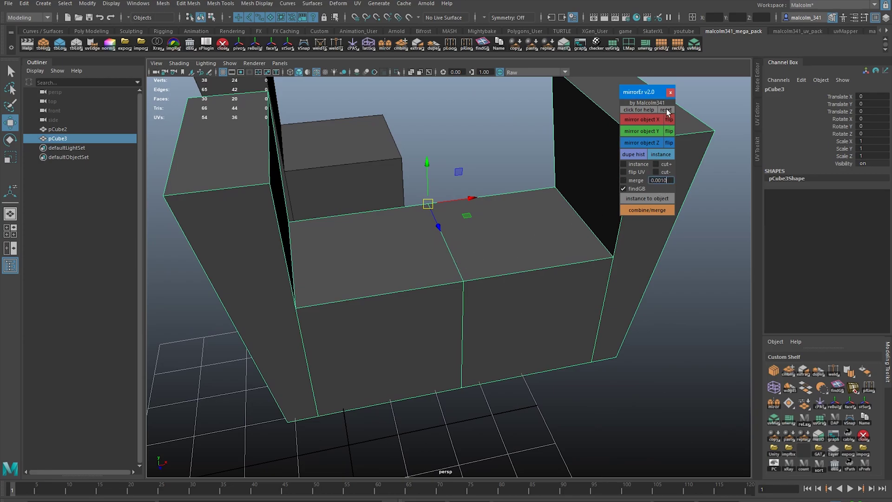
left_click(623, 181)
left_click(666, 110)
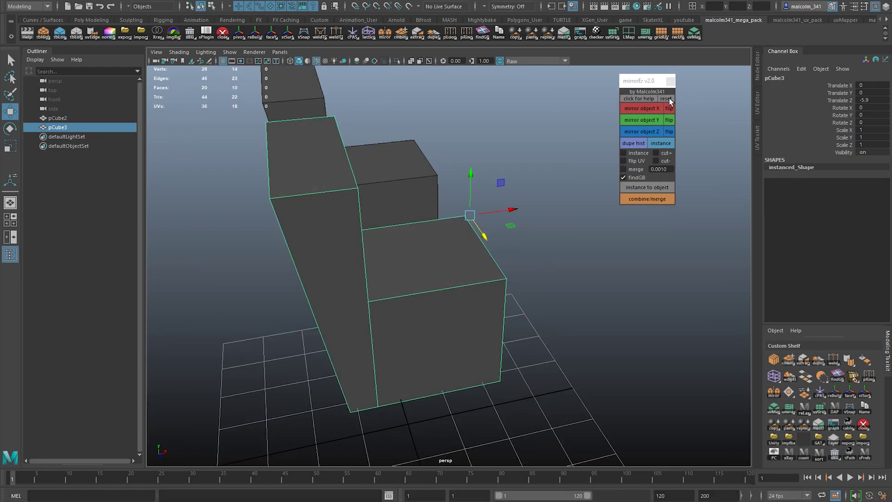
left_click_drag(547, 189, 607, 183, "alt")
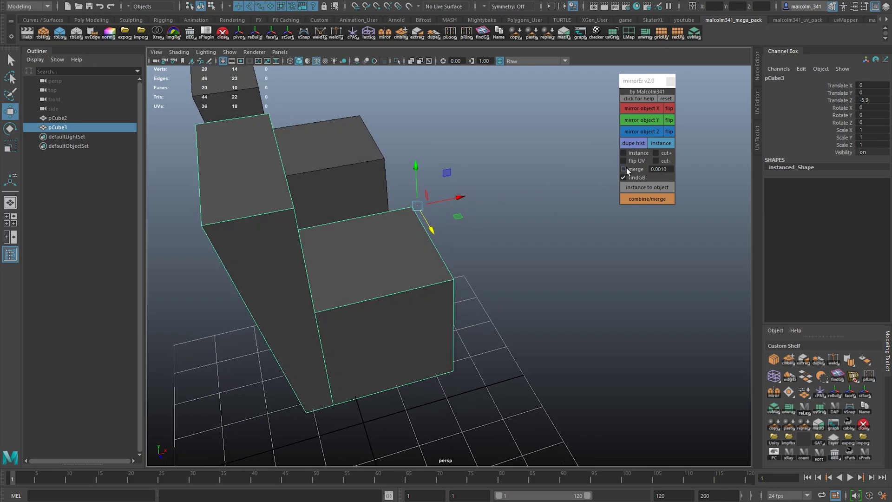
left_click(624, 169)
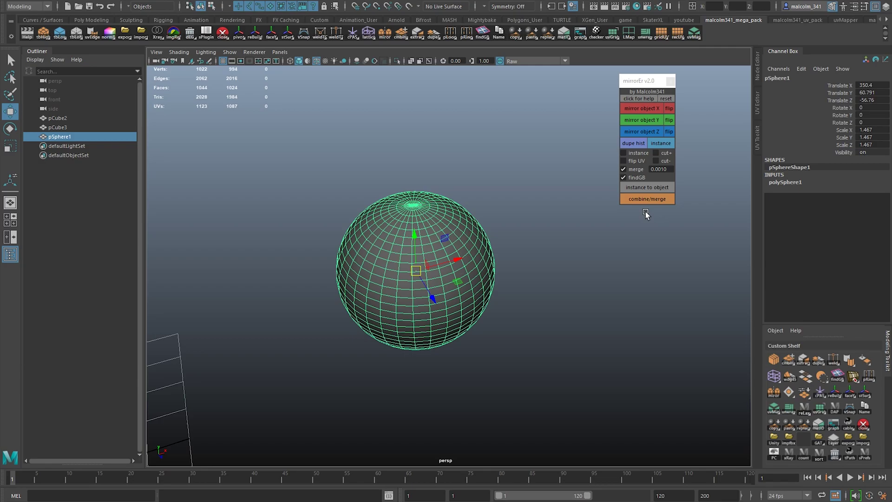
- Merge two adjacent vertices on the front of the sphere to their centre, and merge the neighbouring edge the same way with combine/merge
scroll(450, 171, "up", 6)
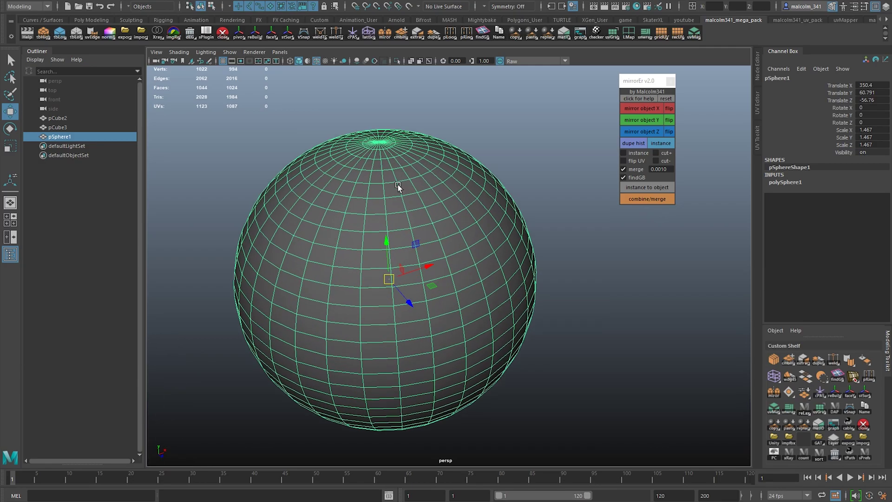
key("q")
right_click_drag(422, 234, 400, 267)
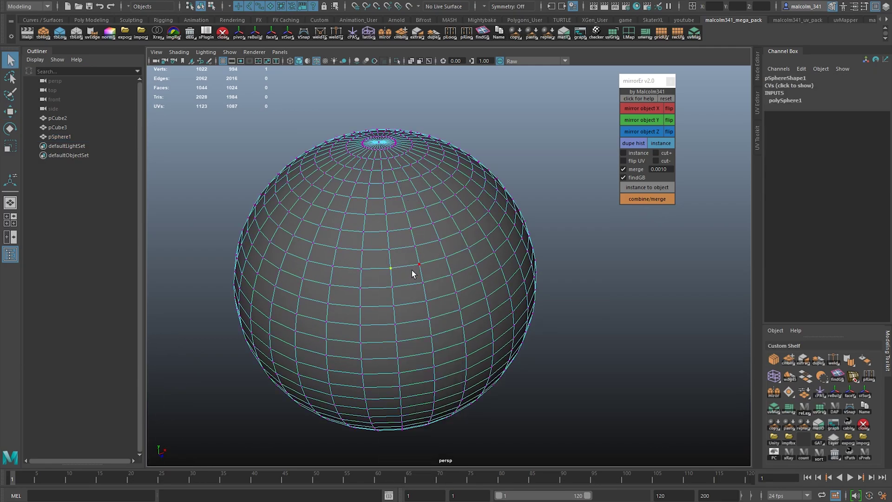
left_click(638, 199)
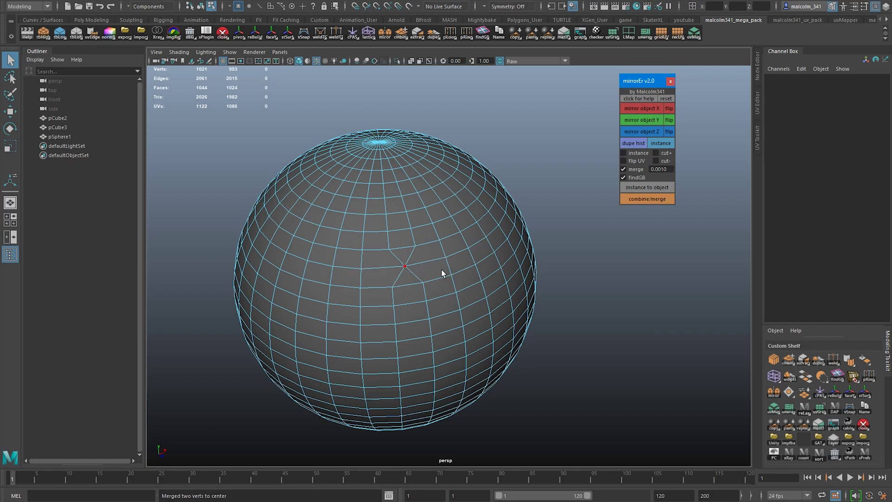
left_click(426, 263)
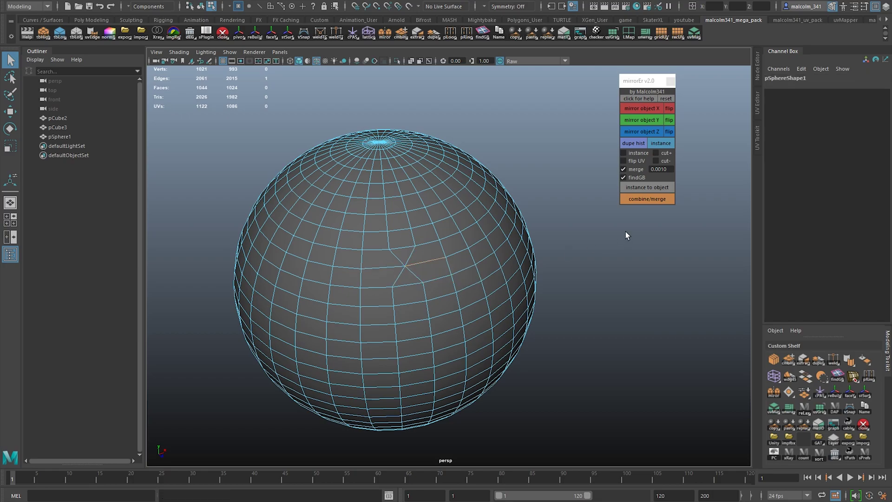
left_click(633, 200)
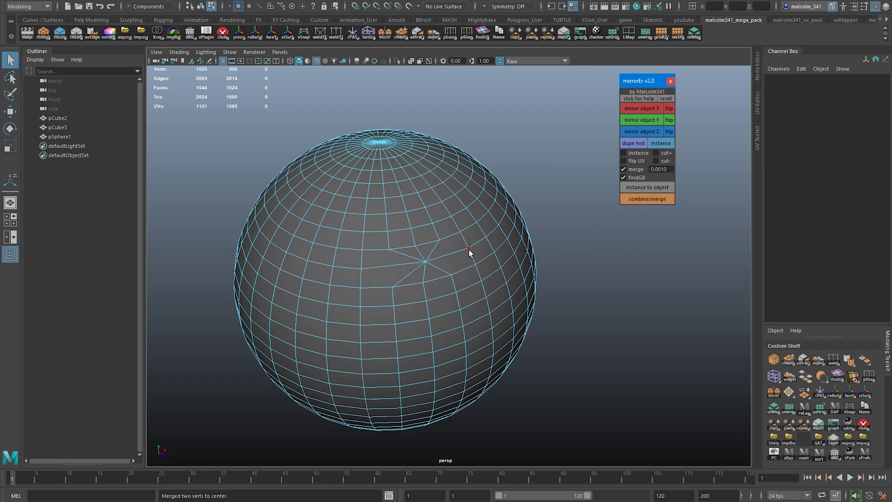
- Merge another adjacent vertex pair on the sphere's front, and apply combine/merge to the surrounding vertices at the 0.0010 threshold
left_click_drag(469, 249, 435, 260)
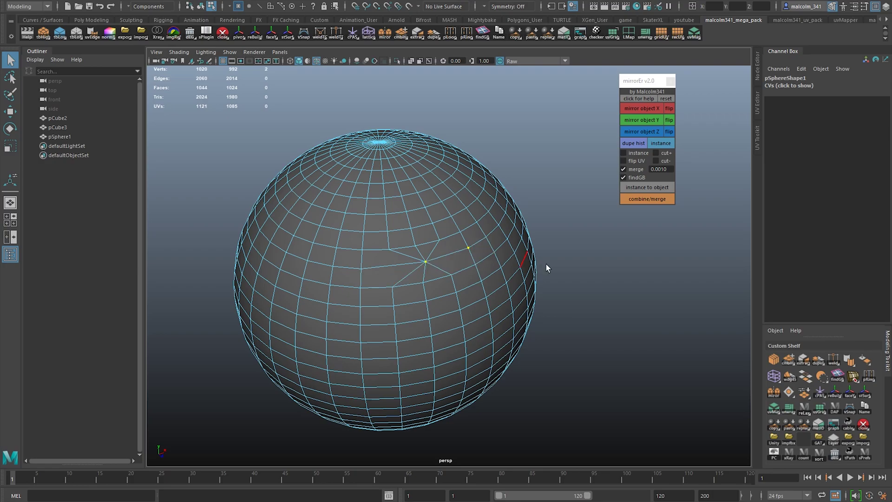
left_click(638, 199)
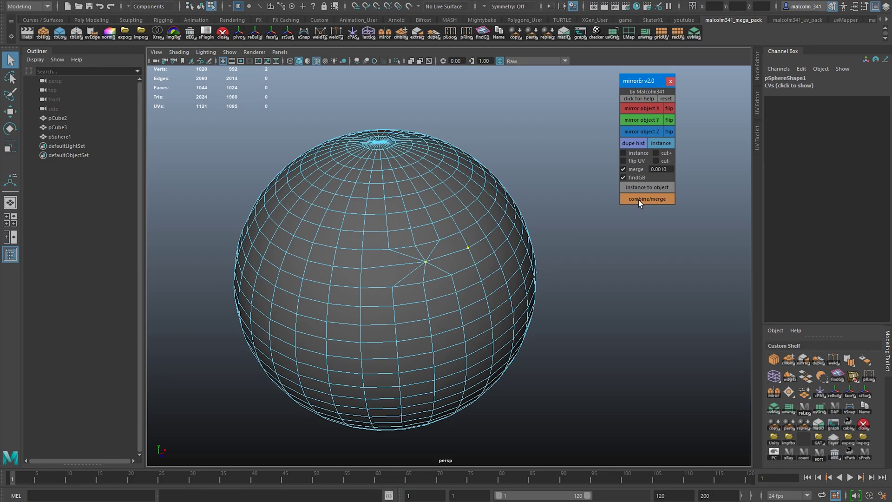
right_click_drag(424, 277, 416, 208)
scroll(408, 216, "up", 3)
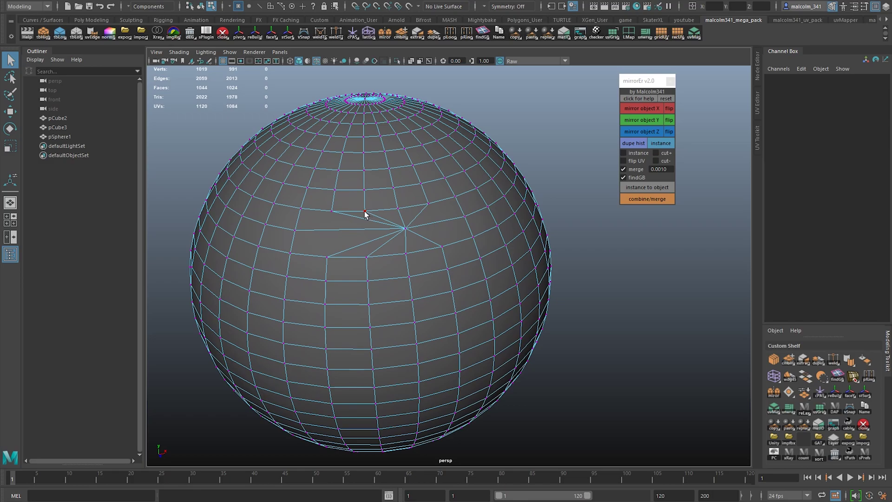
left_click(334, 212)
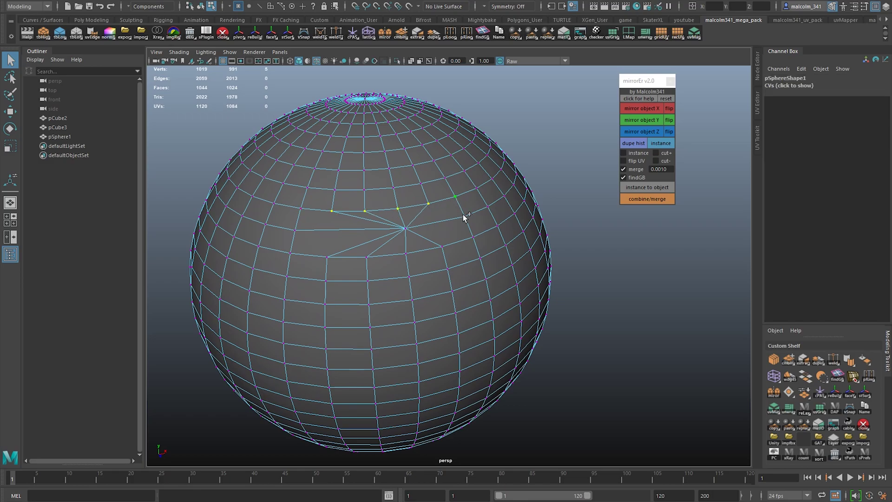
left_click_drag(476, 232, 417, 222, "shift")
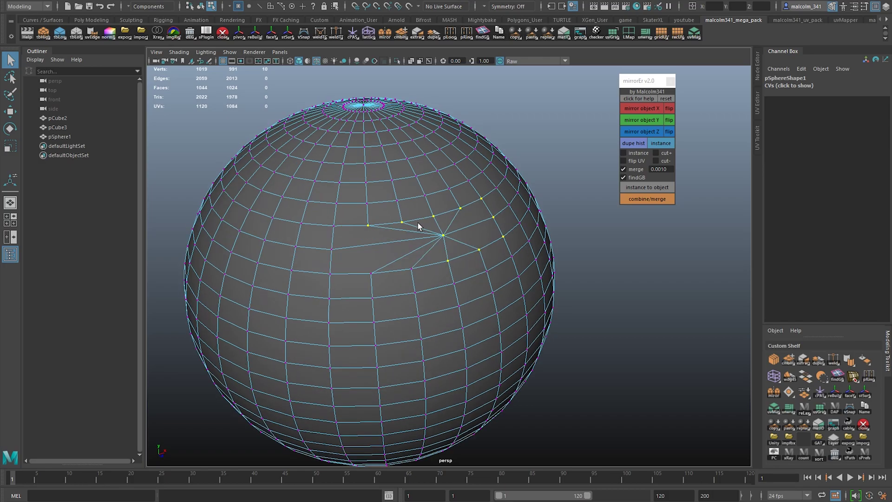
left_click(637, 200)
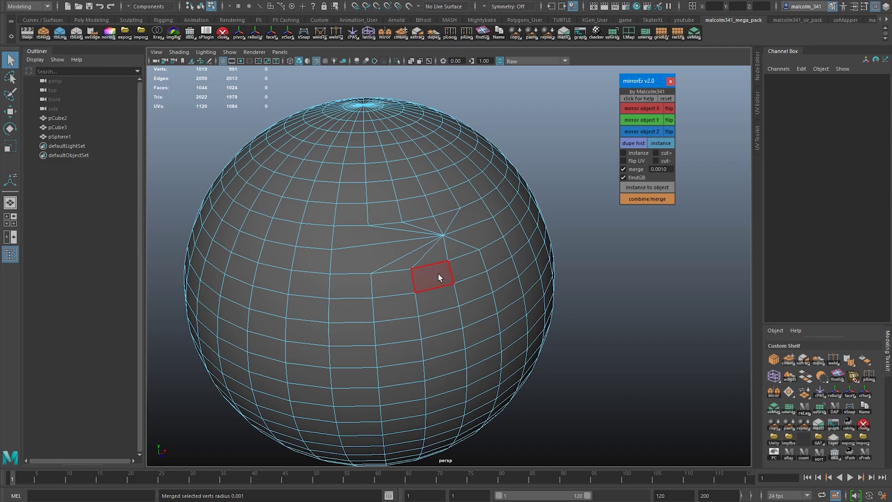
- Select a block of vertices beside the merged point, set the merge threshold to 20, and collapse them with combine/merge
right_click_drag(475, 251, 451, 272)
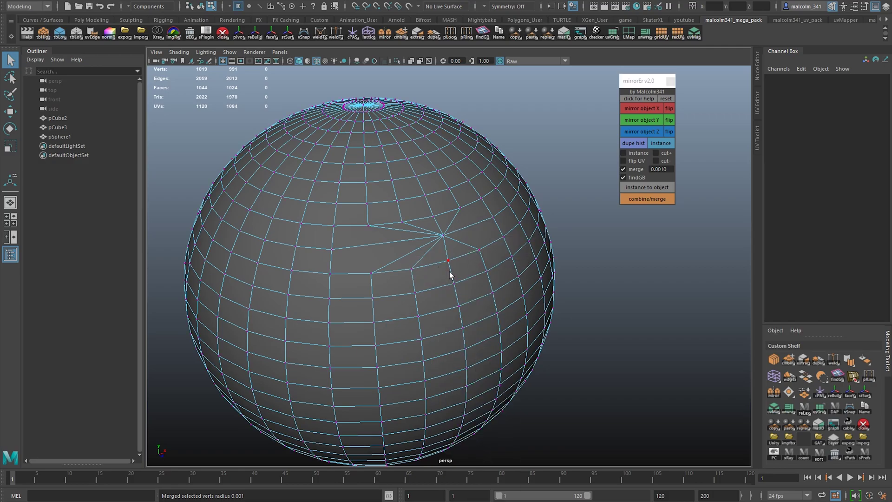
left_click_drag(476, 266, 466, 188, "alt")
left_click(466, 189)
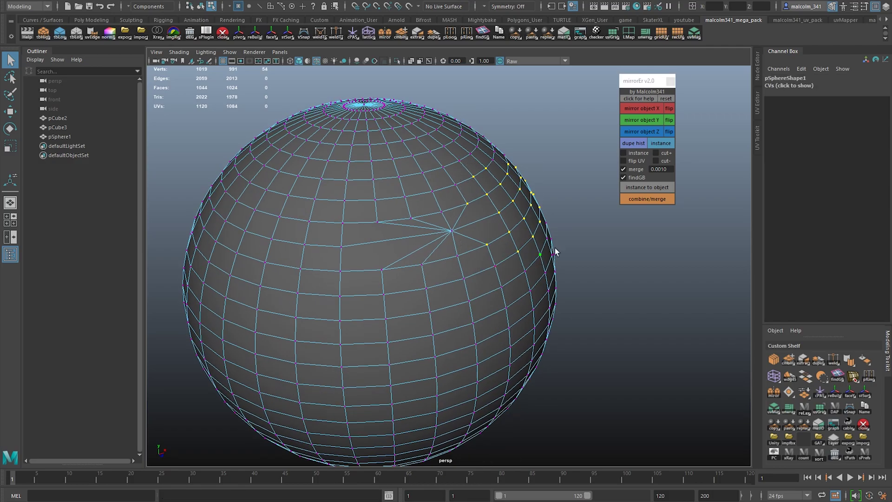
left_click(669, 169)
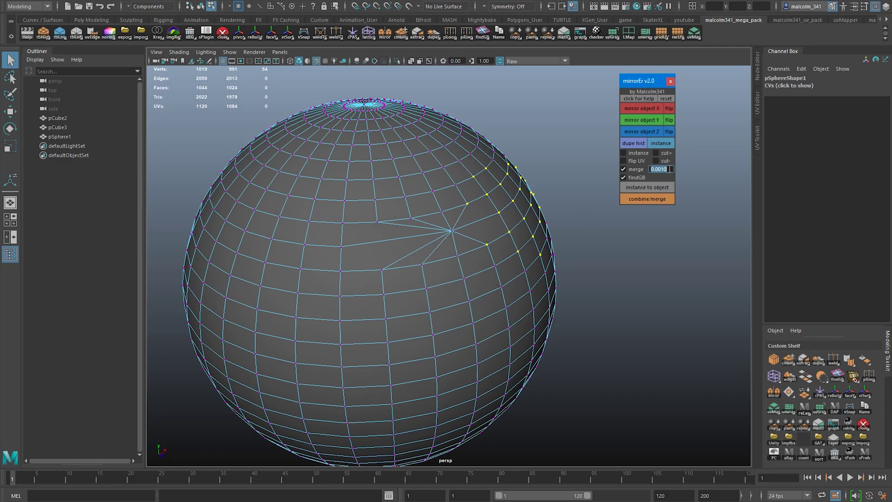
type("20")
left_click_drag(576, 195, 524, 207, "alt")
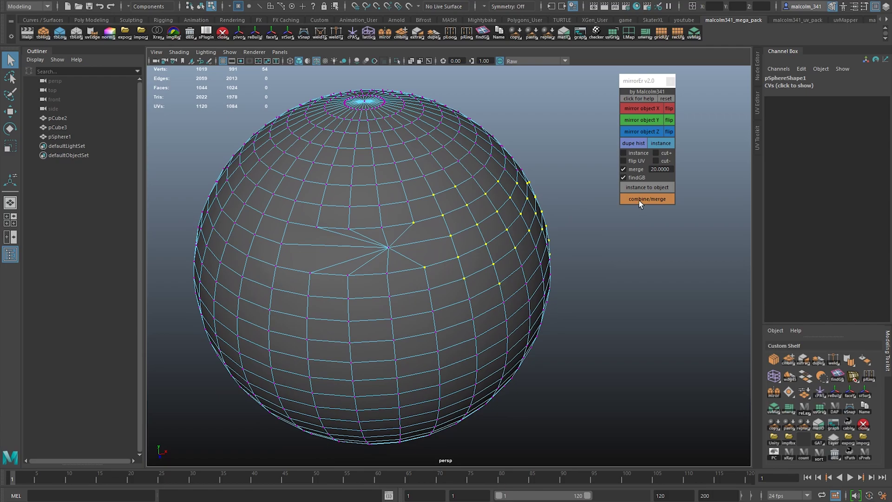
left_click(639, 200)
left_click_drag(632, 202, 487, 184, "alt")
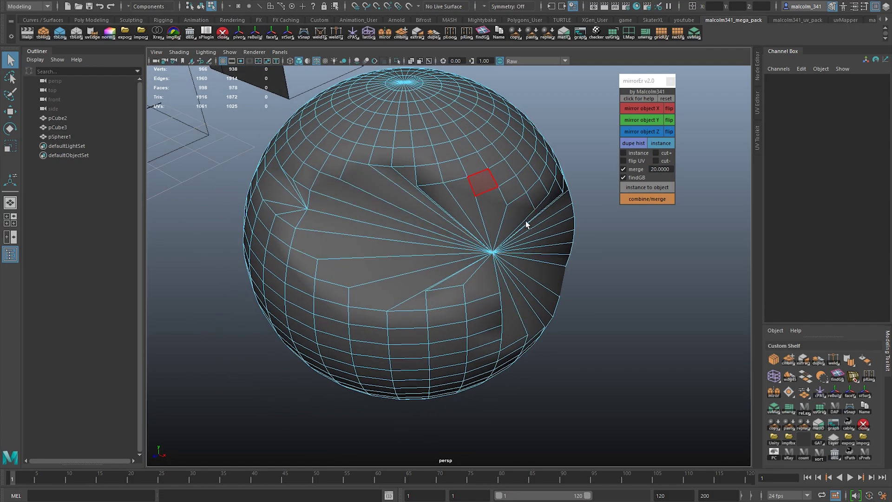
left_click_drag(498, 249, 452, 227, "alt")
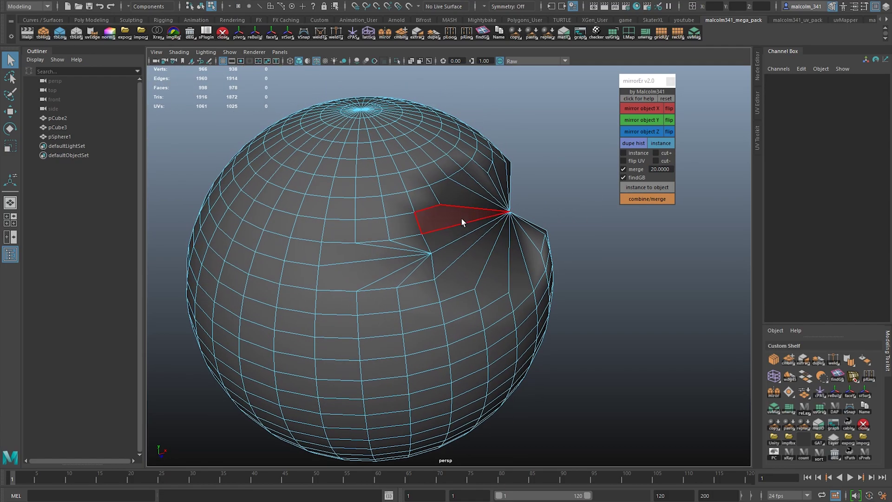
- Select a few vertices beside the dent, reset the mirrorEr settings, and apply combine/merge at the 0.0010 threshold
right_click_drag(446, 204, 426, 192)
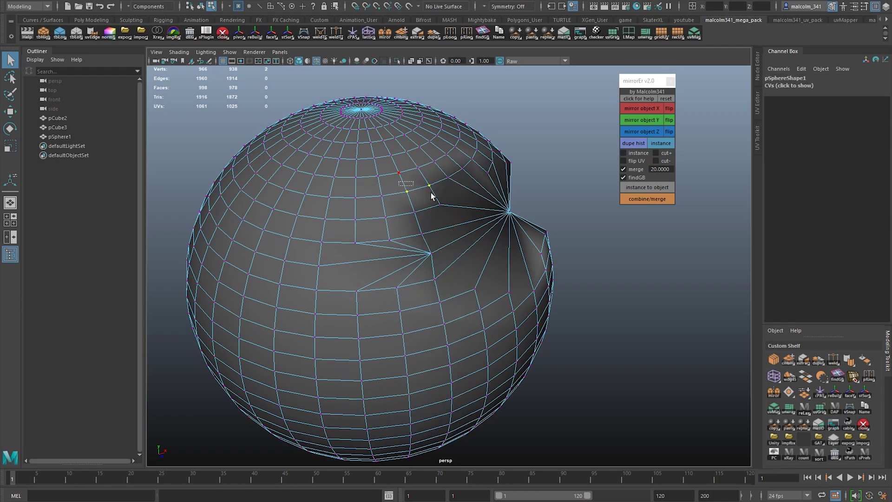
left_click(418, 167, "shift")
left_click(399, 173, "shift")
left_click(665, 99)
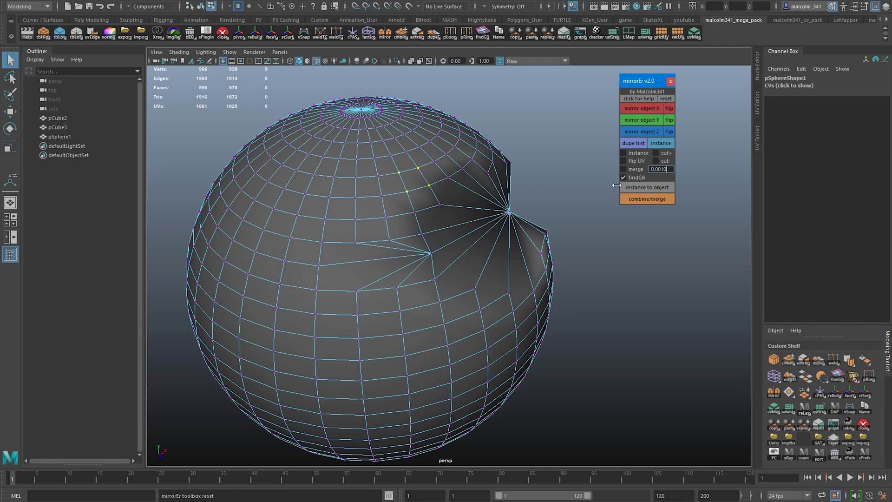
left_click(645, 198)
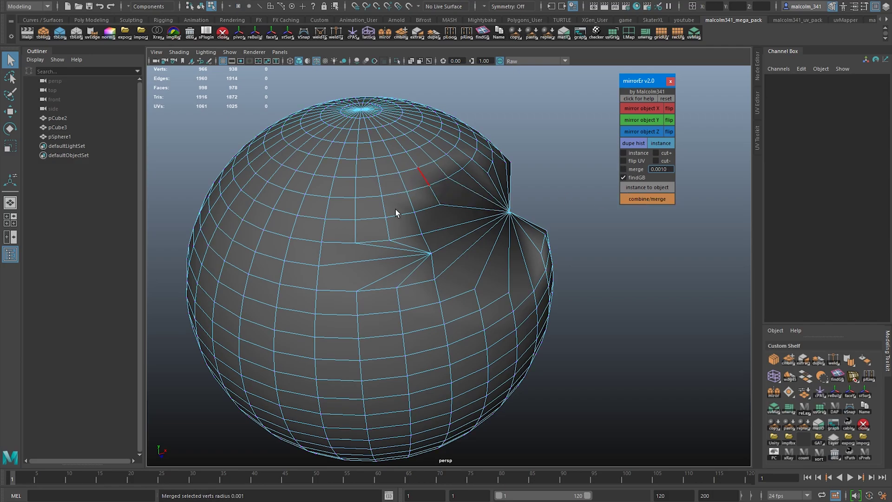
- Select the whole sphere as an object and run combine/merge on all its vertices at the 0.0010 threshold
key("F8")
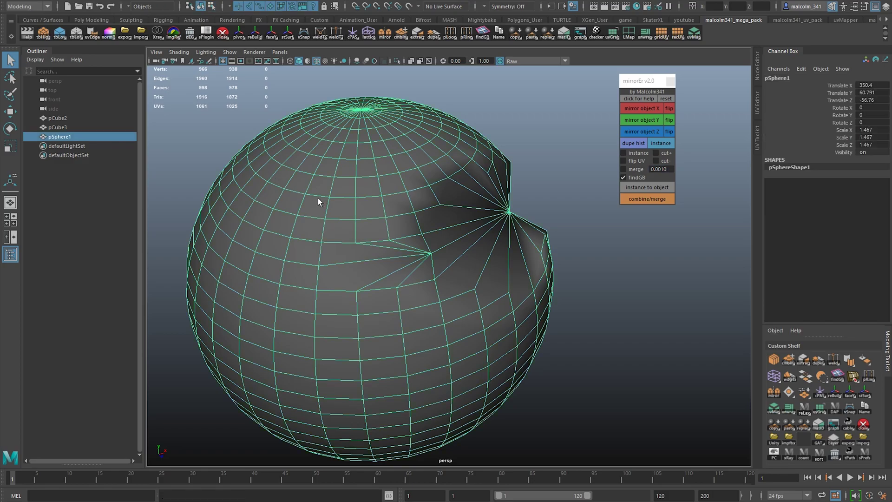
scroll(317, 201, "down", 2)
middle_click_drag(332, 208, 335, 201, "alt")
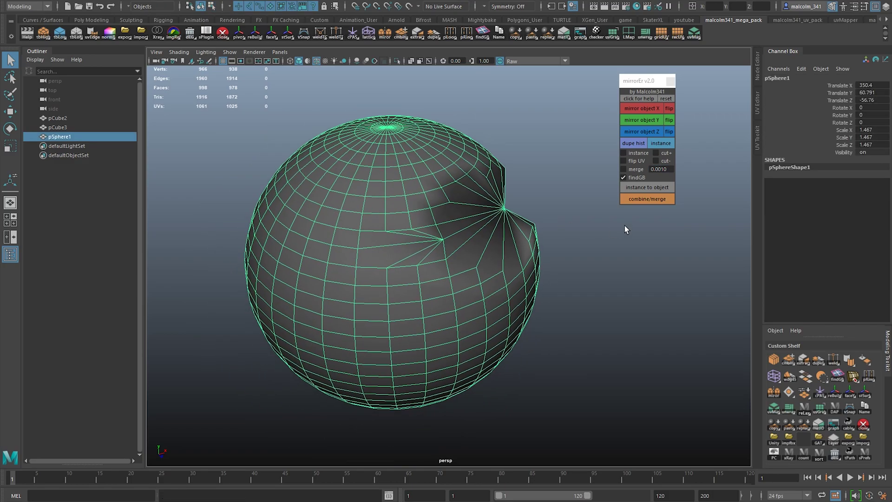
left_click(633, 199)
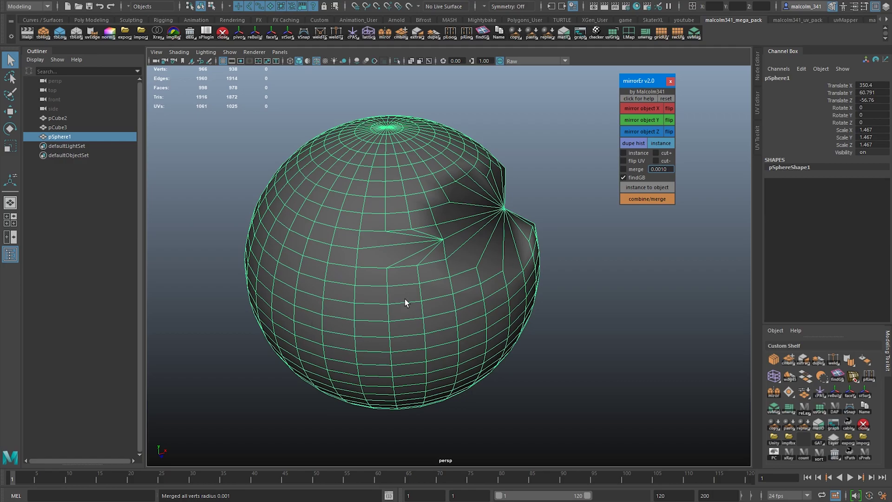
- Detach a block of vertices on the sphere's front with Detach Components and hide the edge display
left_click_drag(352, 278, 368, 261, "alt")
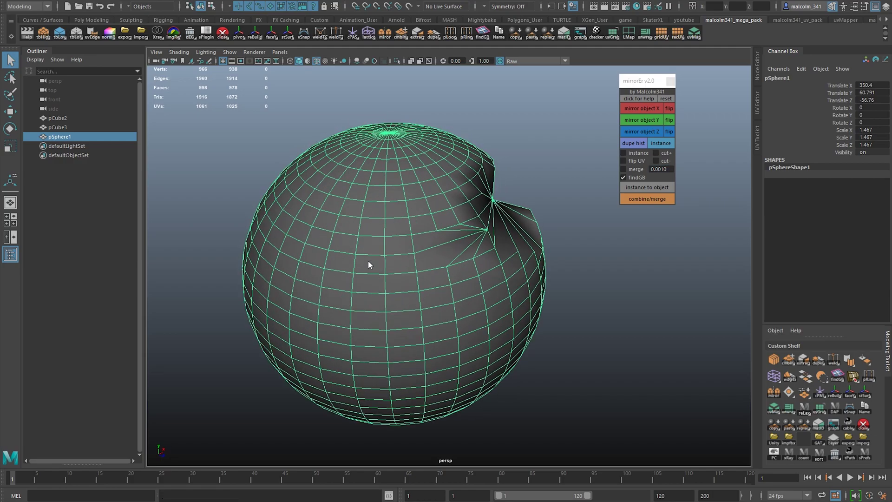
right_click_drag(368, 261, 320, 259)
left_click_drag(290, 215, 425, 347)
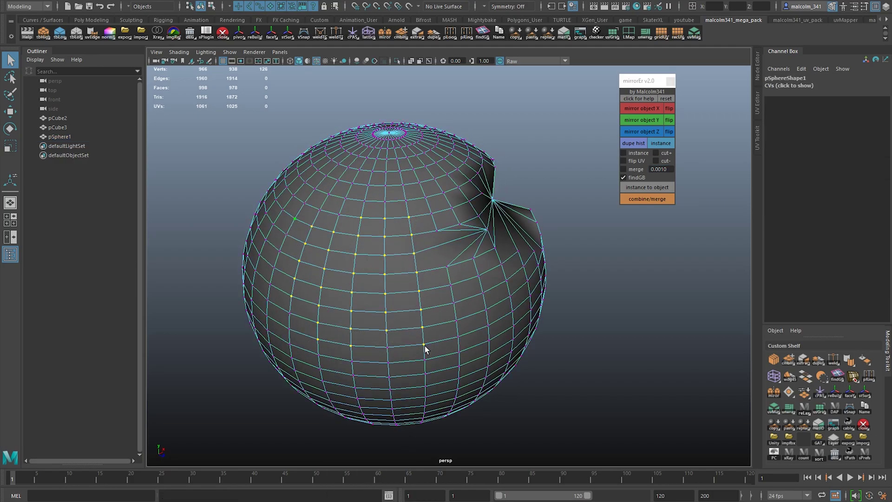
right_click(395, 263, "shift")
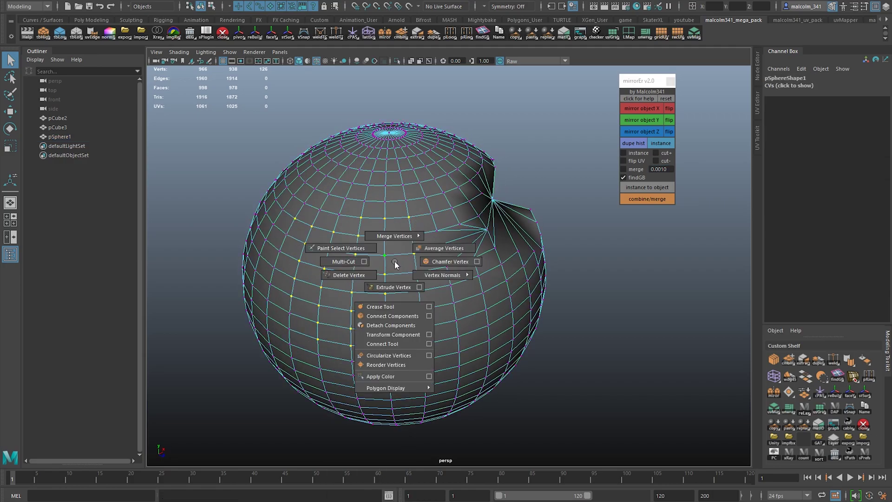
left_click(392, 325)
mouse_move(425, 313)
left_mouse_down("alt")
mouse_move(445, 308)
mouse_move(427, 309)
left_mouse_up("alt")
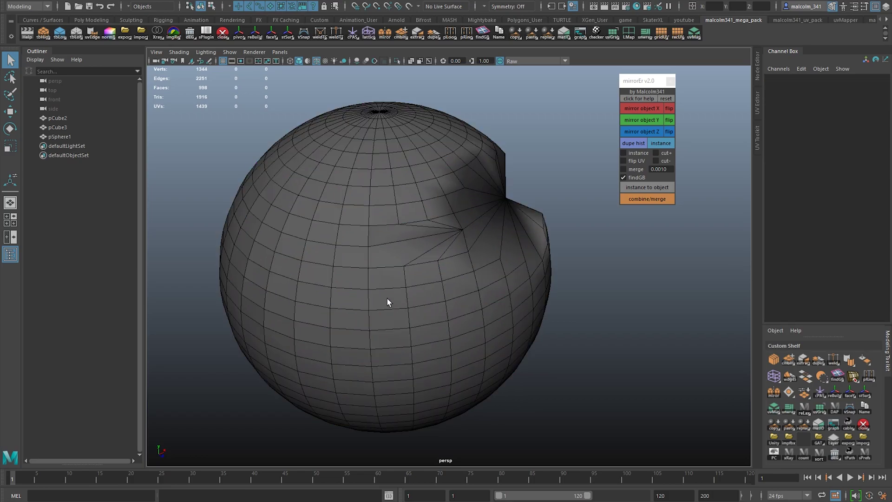
key("alt+w")
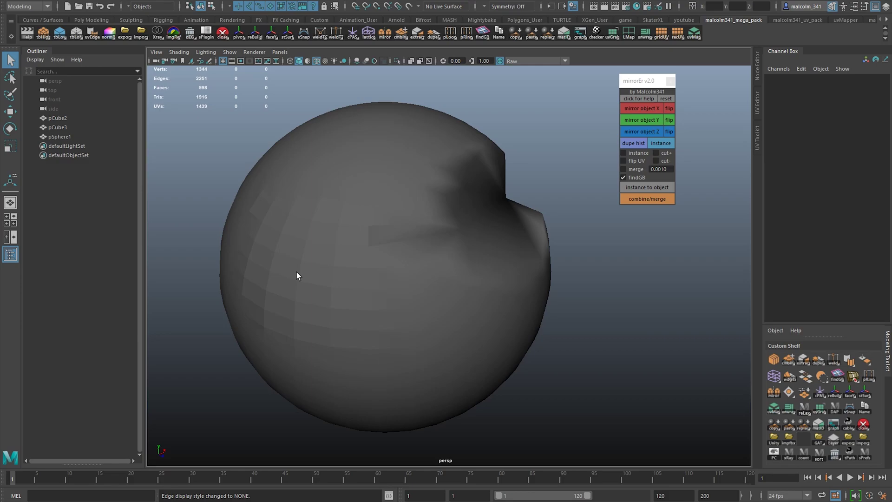
- Select the sphere and weld its detached vertices back together with combine/merge
left_click(417, 294)
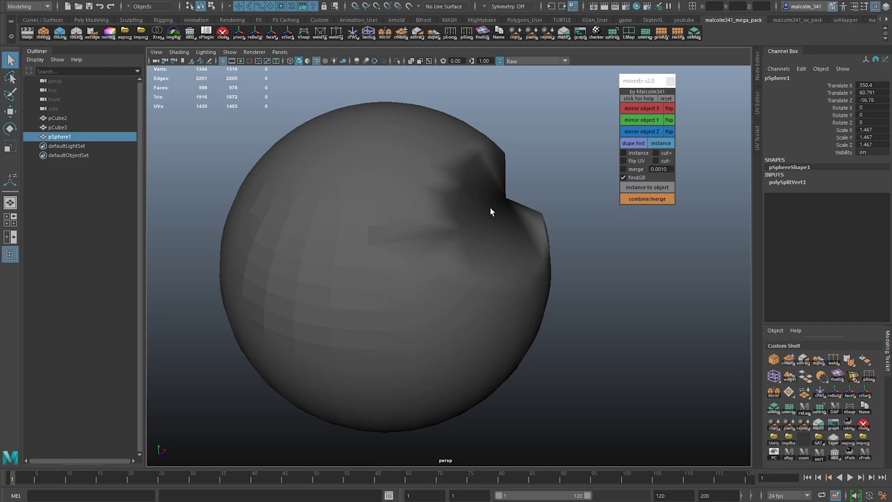
key("F3")
key("F3")
left_click(635, 198)
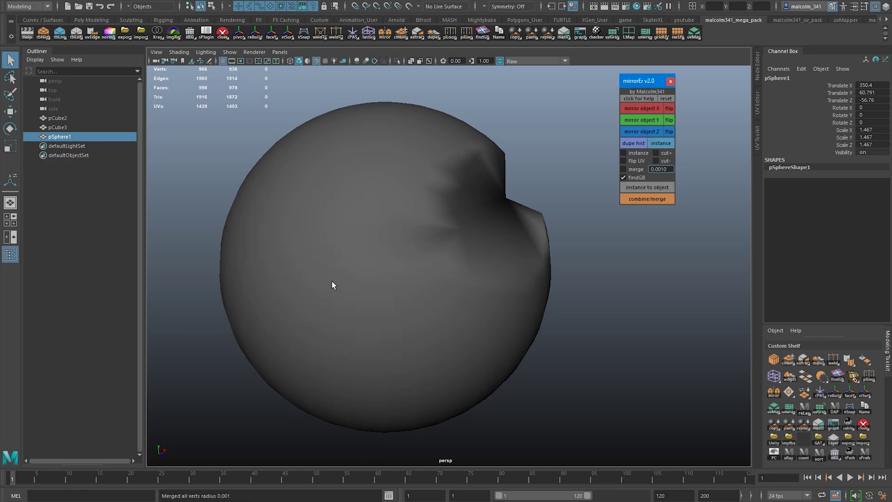
left_click(475, 216)
key("F3")
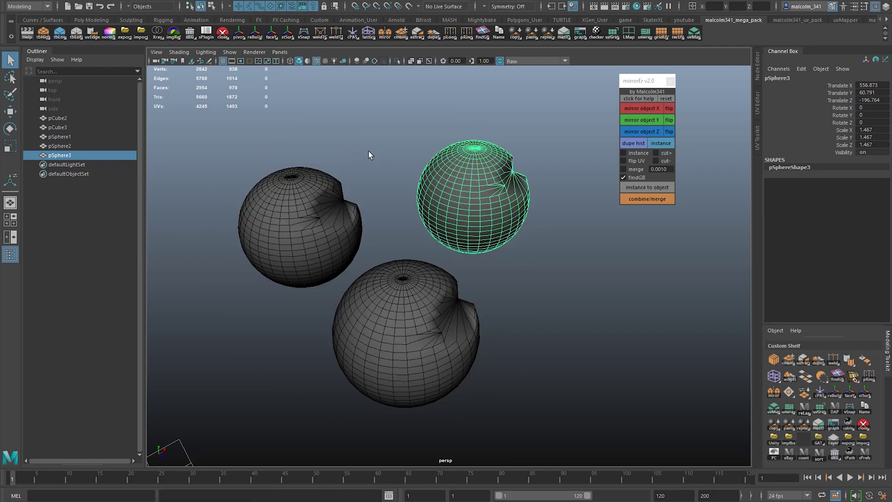
- Select all three dented spheres and combine them into one object with combine/merge
left_click_drag(369, 152, 316, 222, "alt")
left_click(316, 222, "shift")
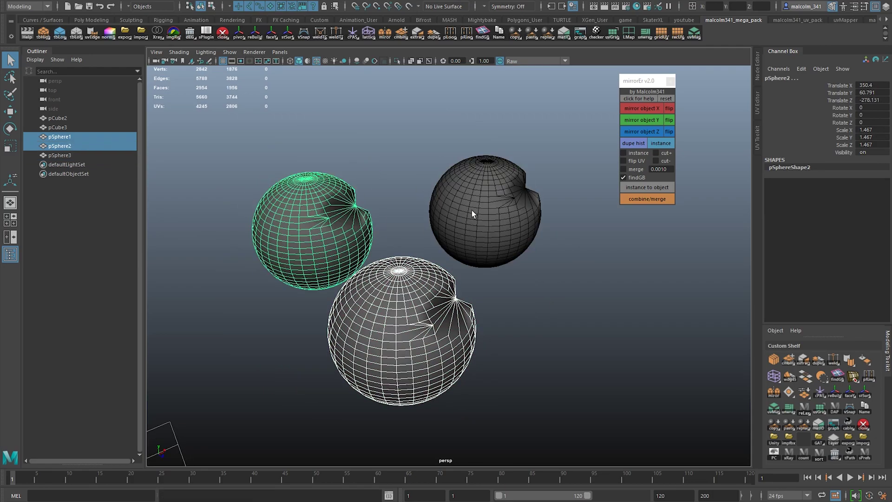
left_click(472, 210, "shift")
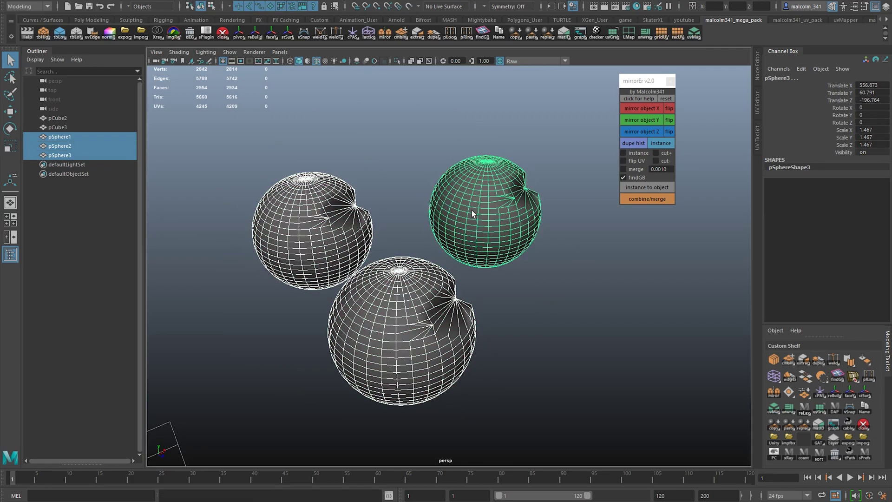
left_click(635, 200)
left_click_drag(579, 235, 514, 246, "alt")
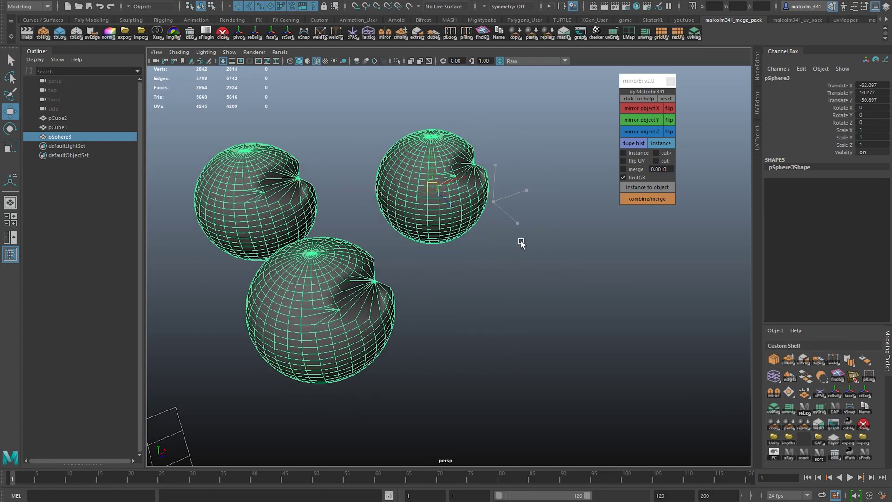
- Mirror pCube3 across X as a separate object, with the merge option off
scroll(403, 218, "up", 2)
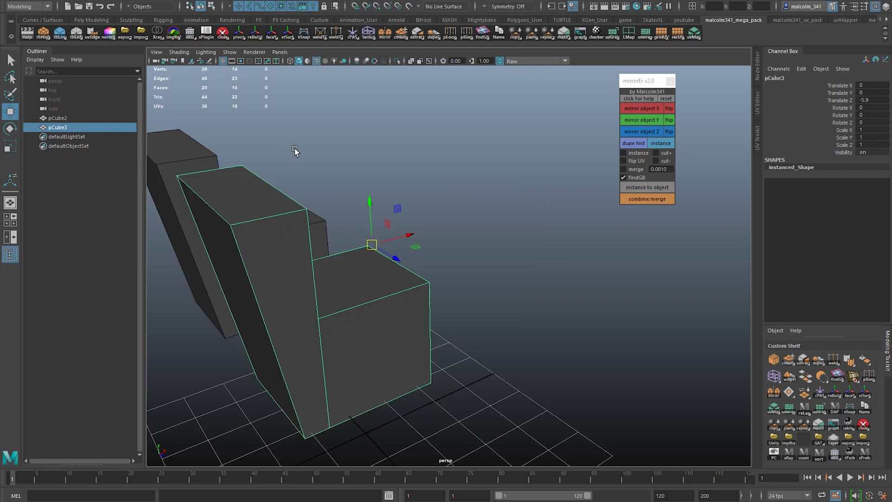
right_click_drag(327, 148, 342, 159, "alt")
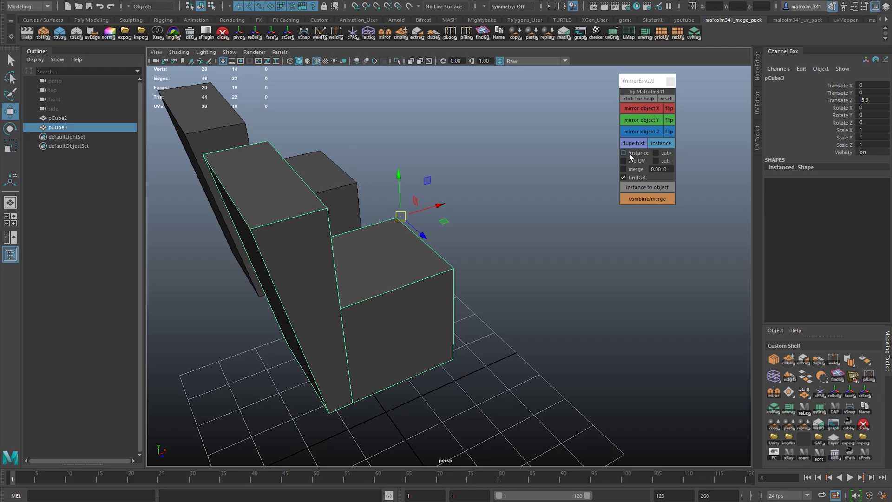
left_click(644, 110)
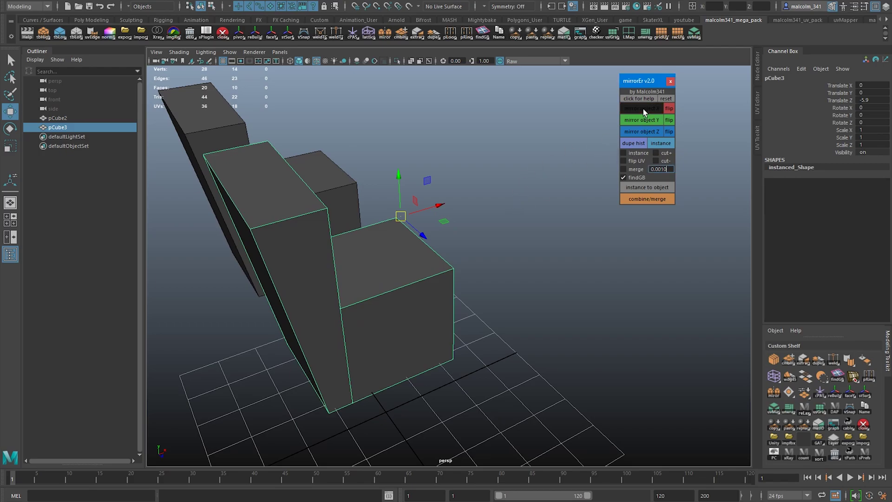
right_click(533, 124)
left_click(488, 124)
mouse_move(477, 99)
left_mouse_down()
mouse_move(442, 116)
mouse_move(478, 94)
left_mouse_up()
key("ctrl+z")
scroll(505, 197, "up", 3)
key("F8")
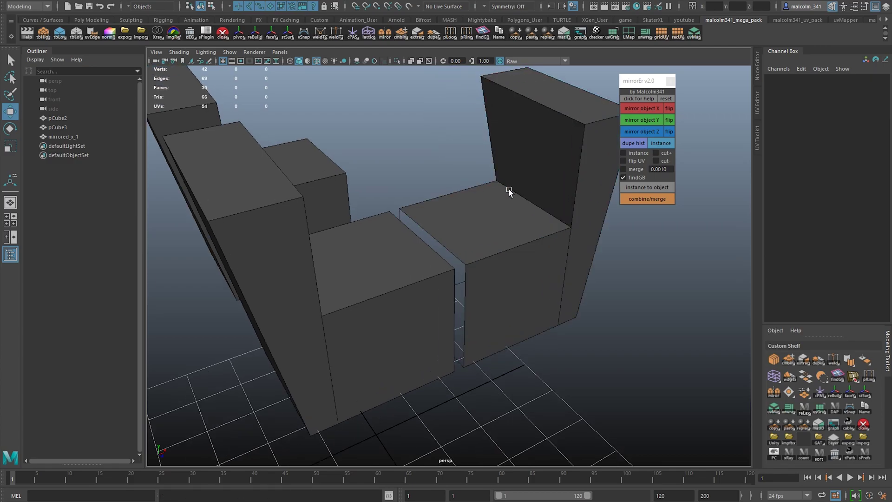
- Select pCube3 and mirrored_x_1, try combining them with a 0.0010 merge radius, and undo that combine
left_click(483, 219)
left_click(390, 248)
left_click_drag(390, 249, 509, 223, "alt")
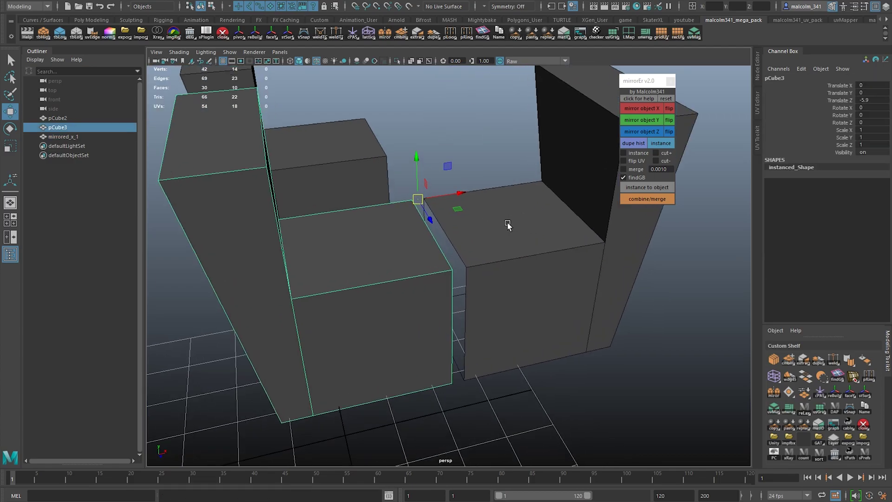
left_click(508, 225, "shift")
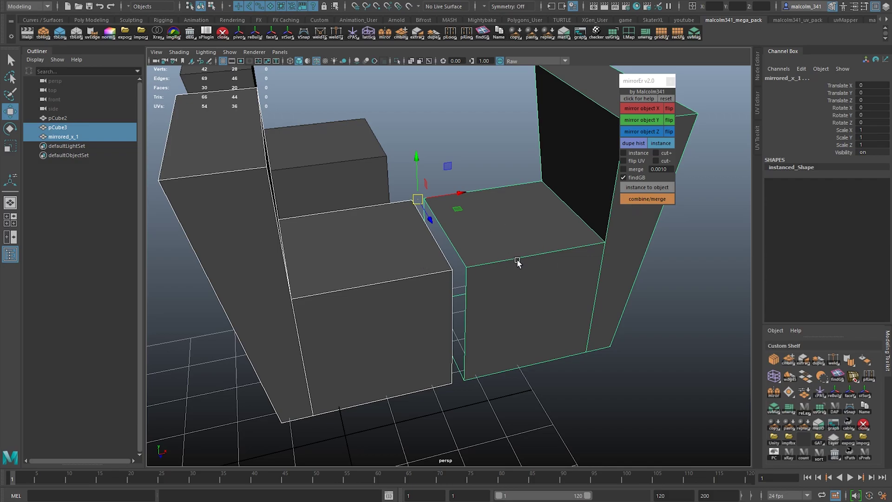
left_click_drag(483, 255, 493, 251, "alt")
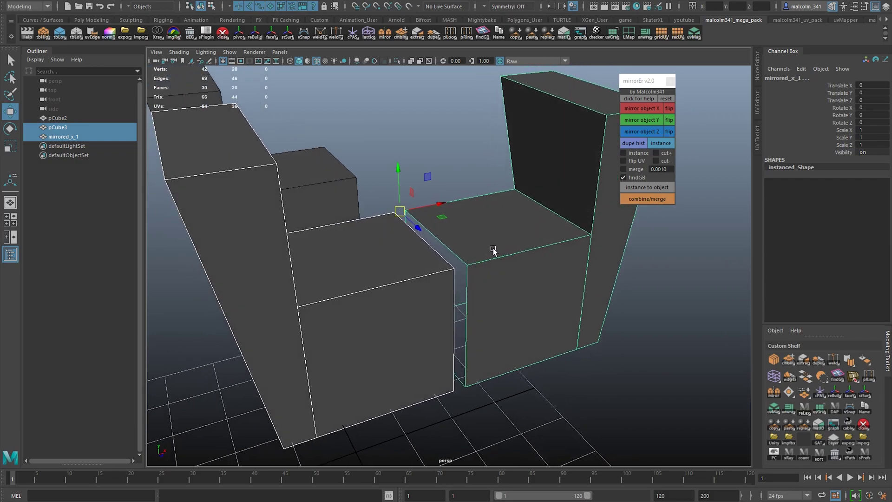
left_click(635, 201)
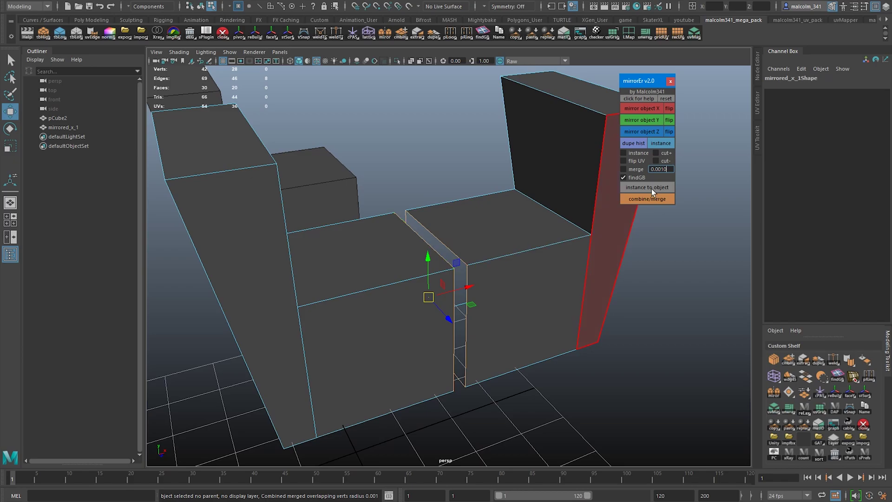
key("ctrl+z")
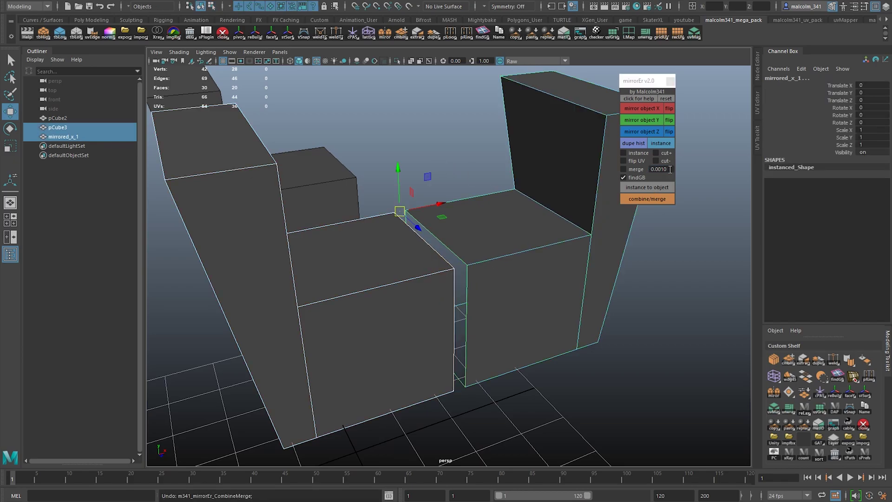
- Set the merge radius to 15 and combine/merge the two selected halves into one welded object
double_click(669, 169)
type("15")
key("Return")
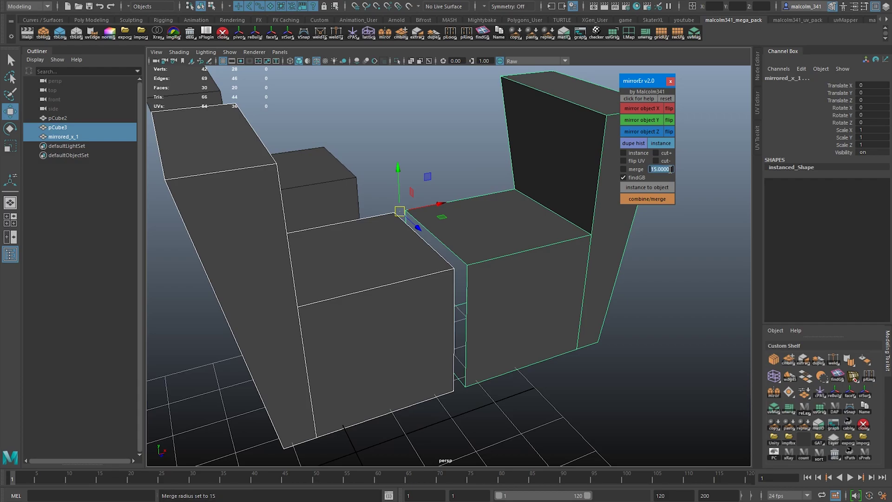
left_click_drag(519, 188, 521, 195, "alt")
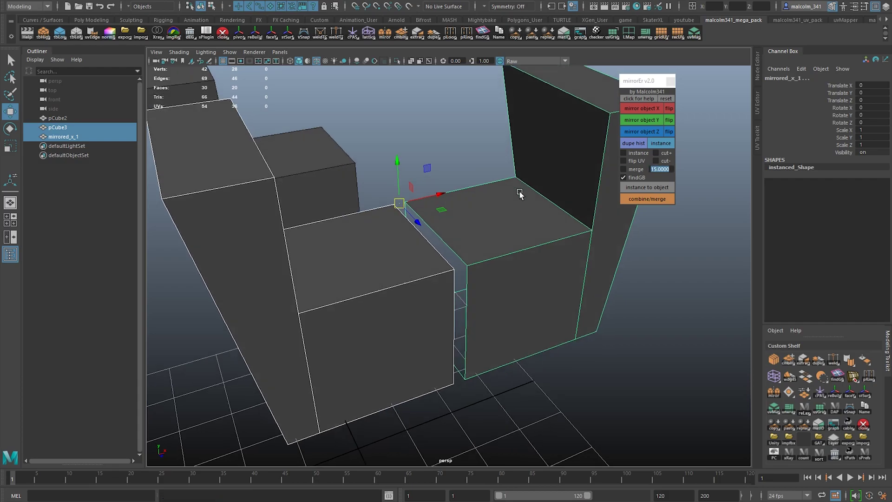
left_click(635, 199)
left_click_drag(581, 222, 556, 225, "alt")
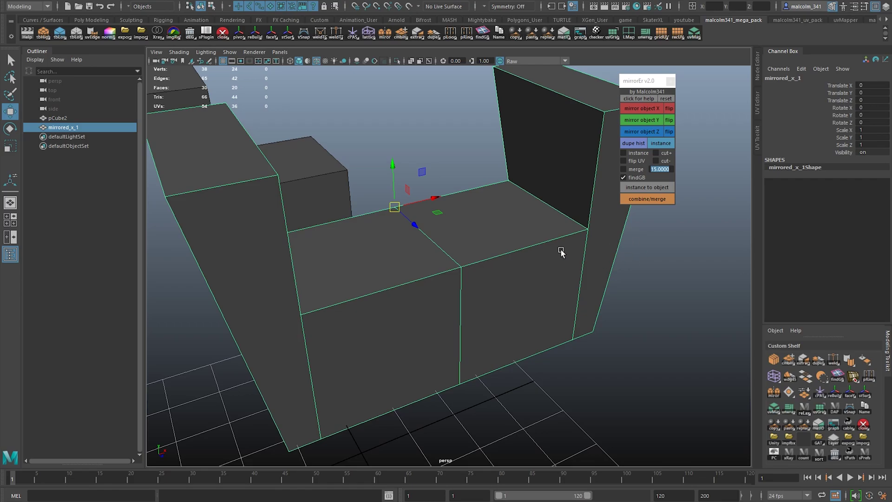
scroll(458, 232, "down", 3)
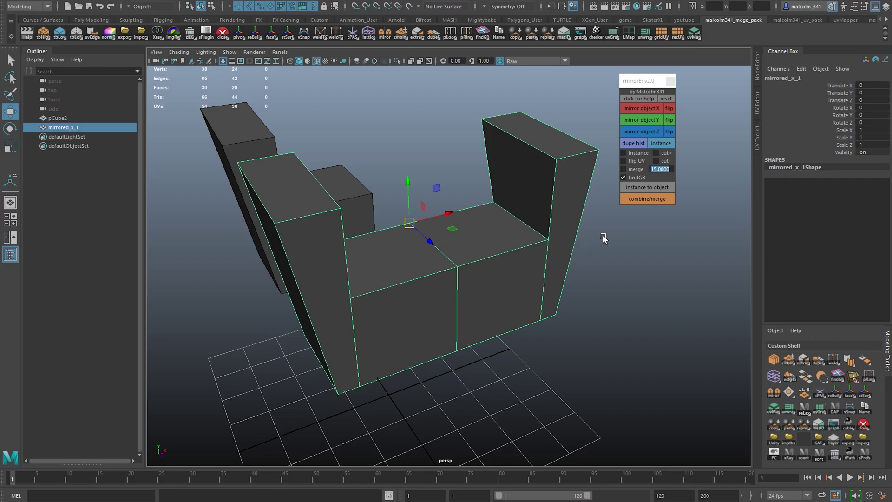
left_click_drag(567, 216, 500, 201, "alt")
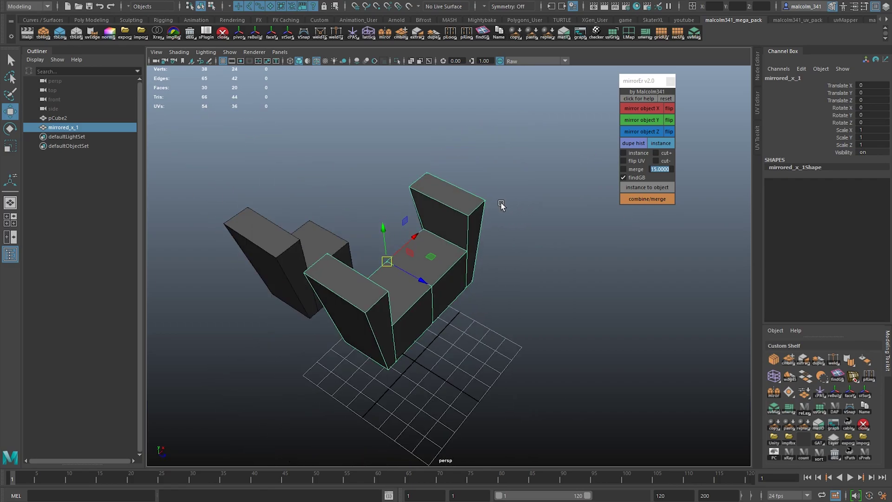
- Create an instance of the welded mirrored_x_1 object, offset about 266 along Z from the original
left_click(654, 147)
right_click(574, 256)
right_click_drag(565, 260, 529, 257)
left_click_drag(530, 256, 494, 276, "alt")
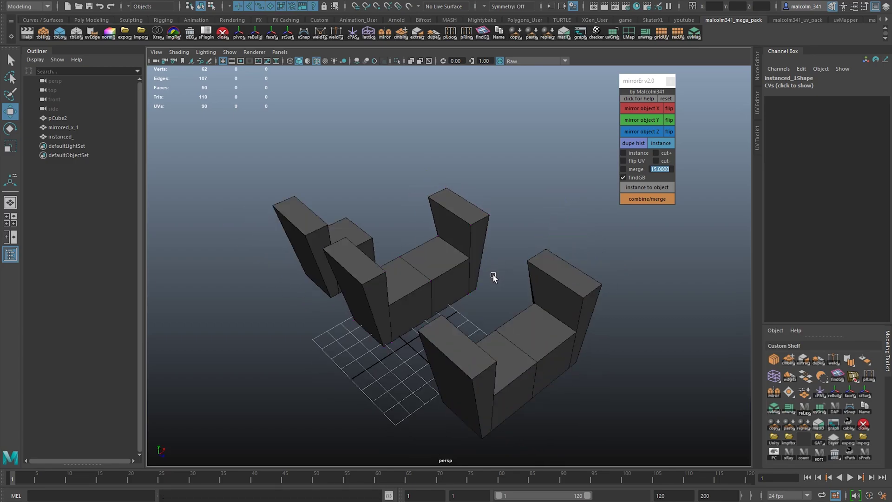
- Select mirrored_x_1 and its instance, combine them into one object with combine/merge, and undo the trial moves
key("F8")
left_click(541, 321, "shift")
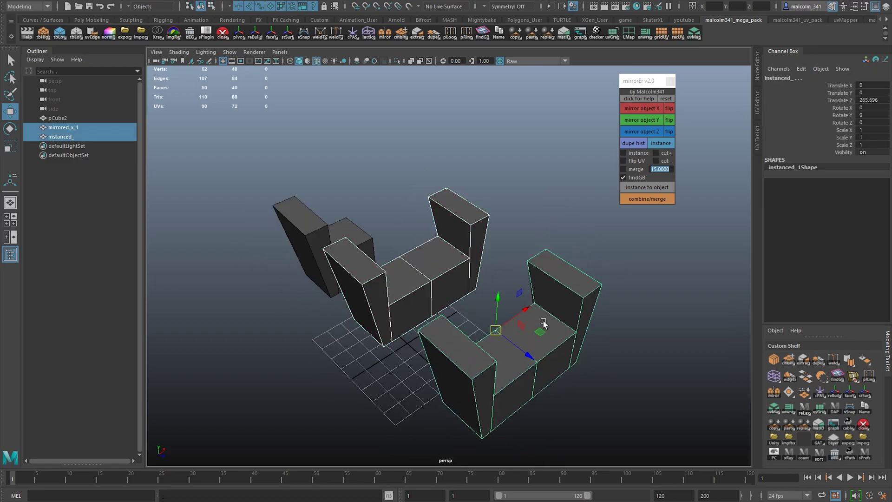
left_click(645, 199)
left_click_drag(639, 210, 575, 246, "alt")
key("ctrl+z")
key("ctrl+z")
key("ctrl+z")
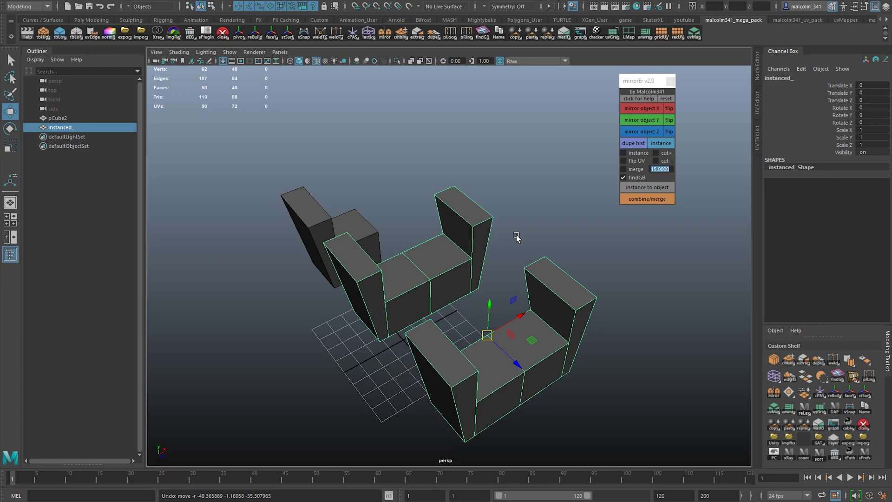
key("q")
scroll(470, 147, "up", 2)
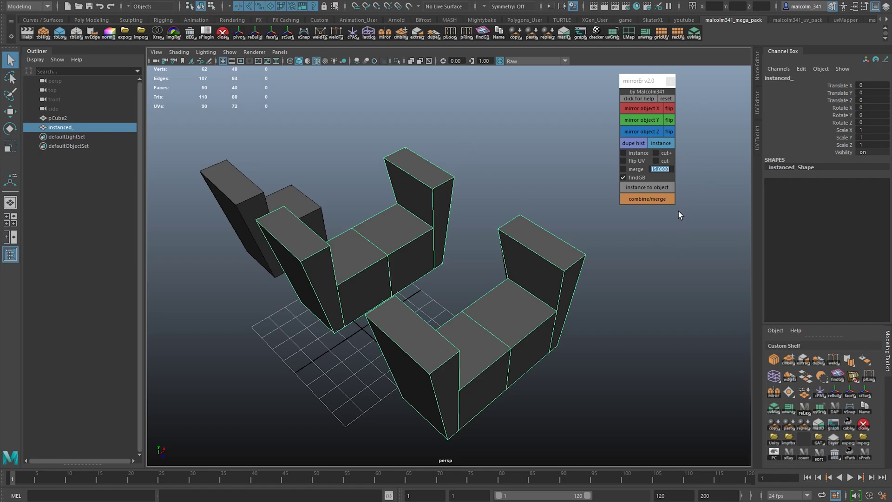
- Enlarge the mirrorEr v2.0 window and shrink it back to fit its buttons, twice
left_click_drag(675, 207, 849, 338)
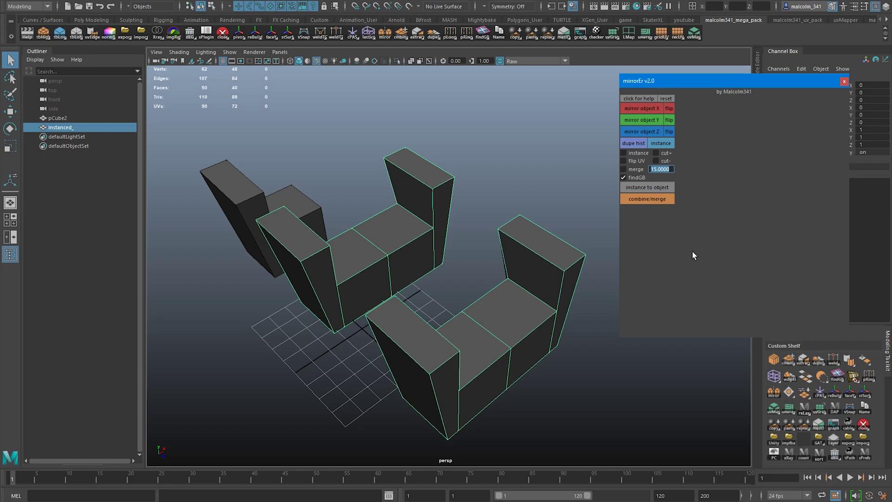
left_click_drag(848, 249, 673, 236)
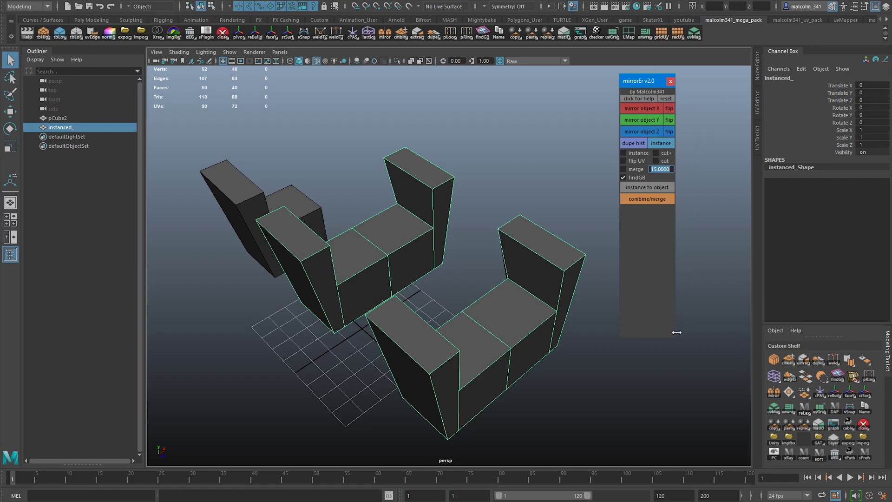
left_click_drag(675, 338, 660, 201)
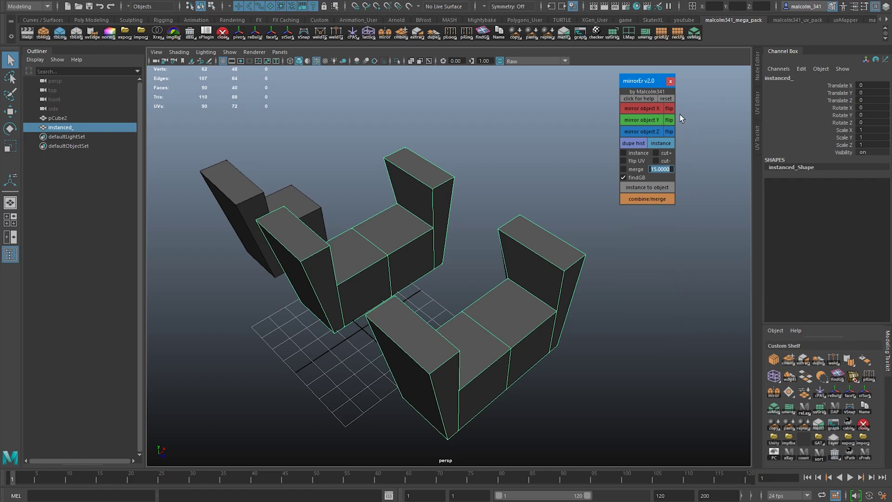
left_click_drag(716, 205, 713, 482)
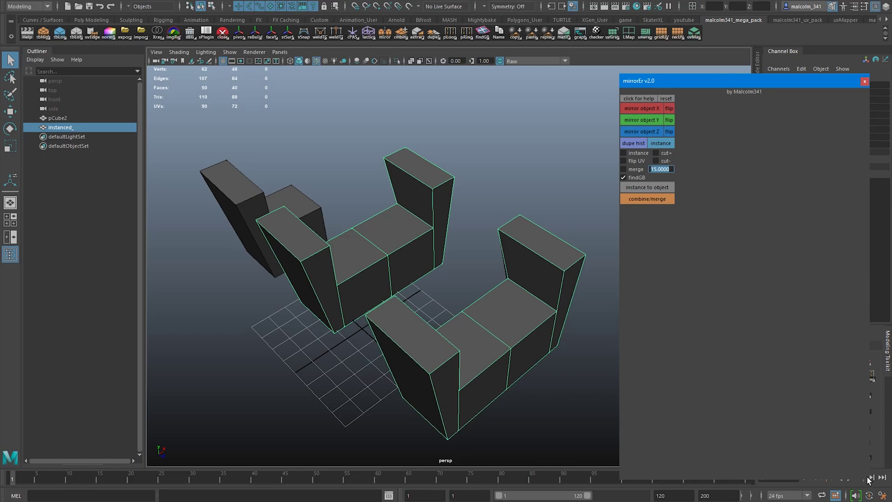
left_click_drag(869, 423, 675, 425)
left_click_drag(675, 479, 650, 205)
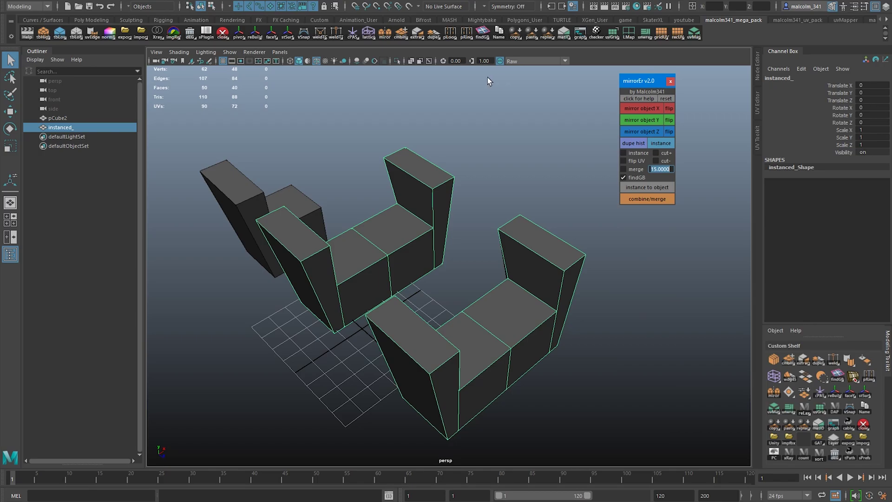
- Reload the mirrorEr toolbox and adjust its window slightly
left_click(386, 33)
left_click_drag(641, 80, 639, 81)
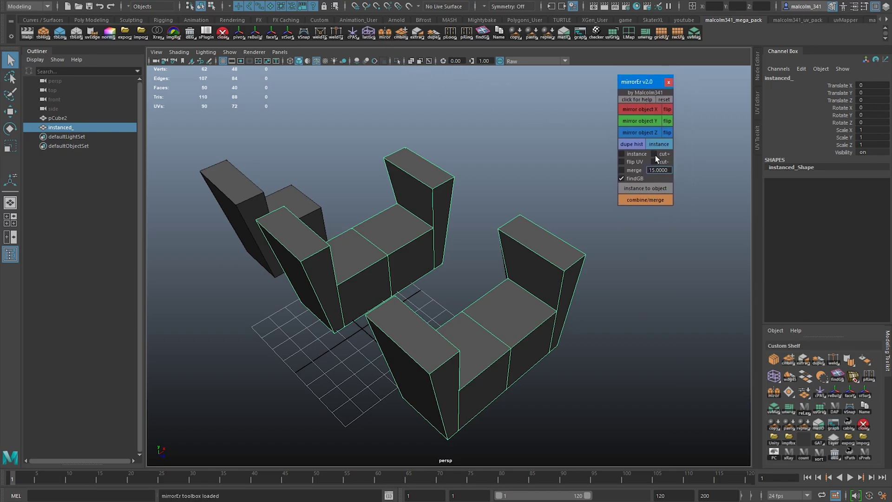
mouse_move(674, 209)
left_mouse_down()
mouse_move(712, 259)
mouse_move(692, 255)
mouse_move(722, 248)
mouse_move(687, 253)
mouse_move(673, 205)
left_mouse_up()
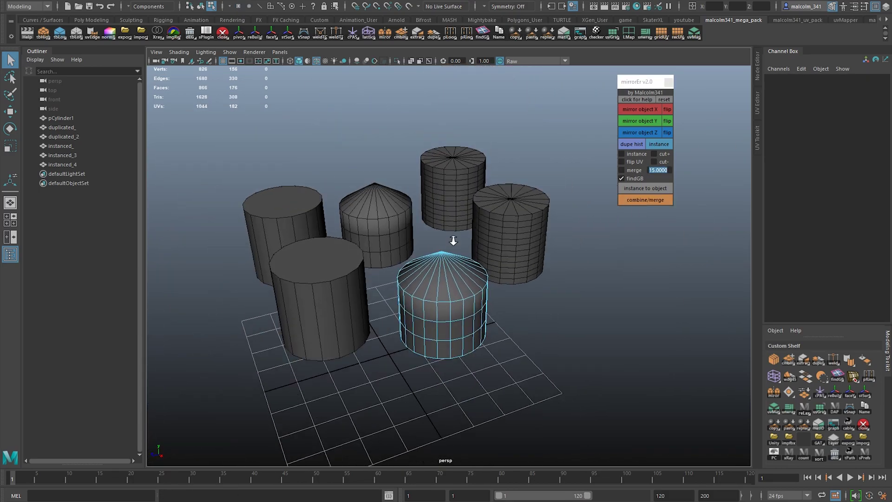
- Reset the mirrorEr options to their defaults and run combine/merge on the front pointed cylinder
right_click_drag(453, 241, 483, 244, "alt")
right_click_drag(563, 260, 562, 239)
left_click(663, 100)
left_click(550, 284)
left_click(645, 200)
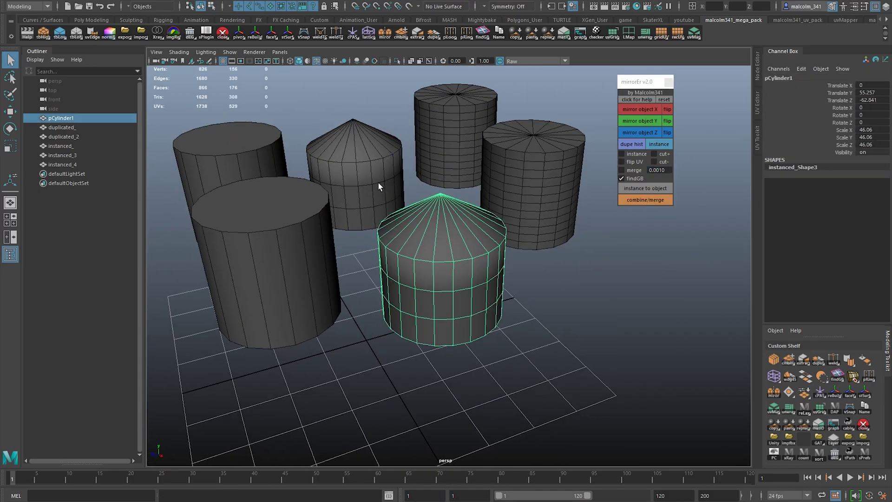